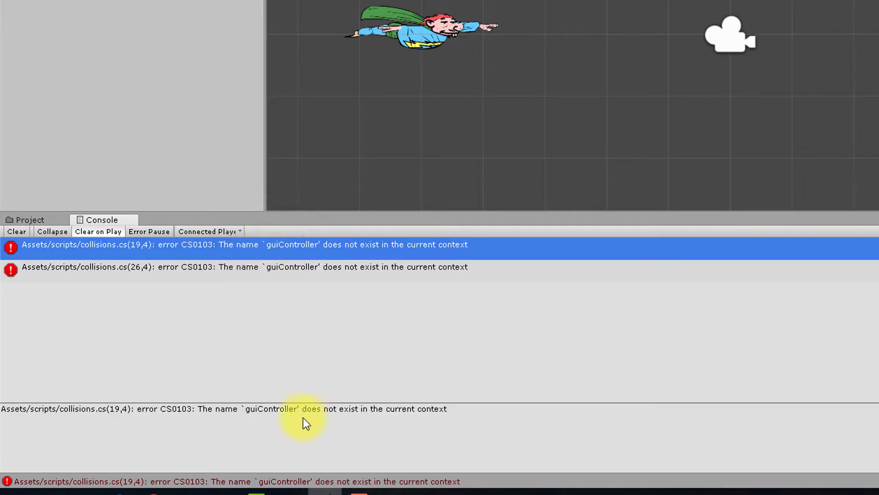
# - Open collisions.cs at the guiController error and comment out the scoreHit line and both AudioSource lines in the "hitObject" block
pyautogui.doubleClick(296, 481)
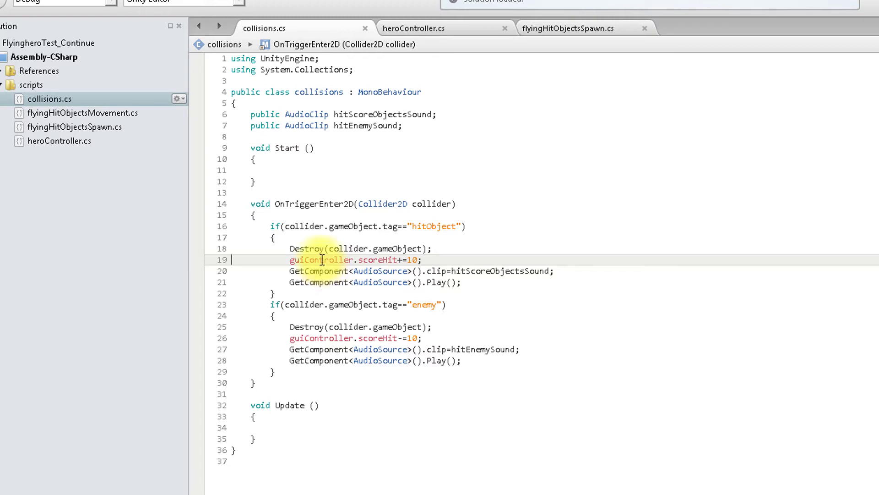
pyautogui.moveTo(322, 260)
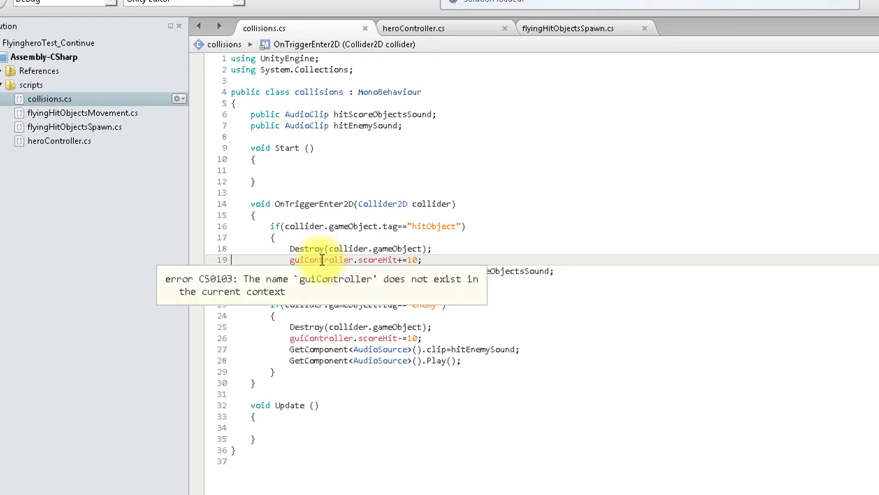
pyautogui.click(288, 259)
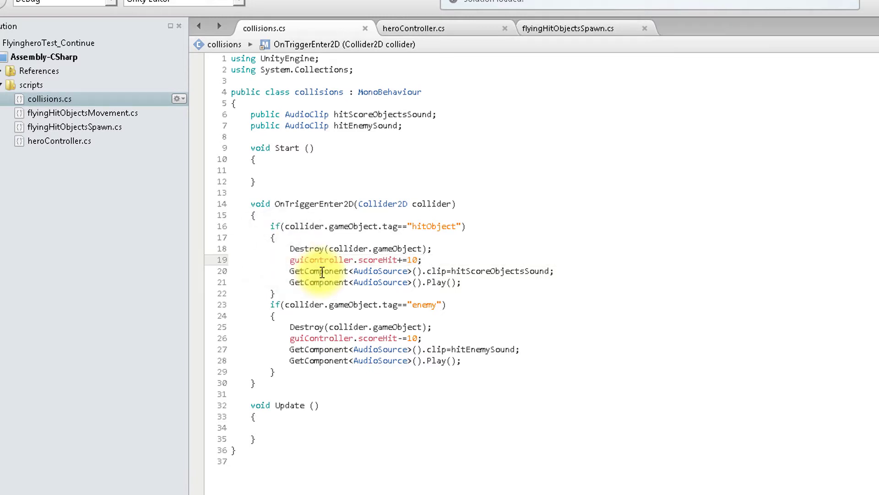
pyautogui.moveTo(323, 272)
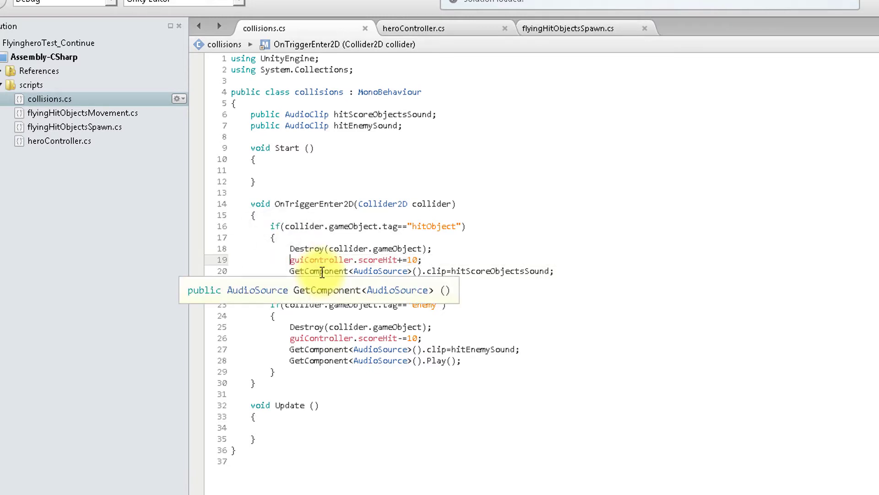
pyautogui.write('//')
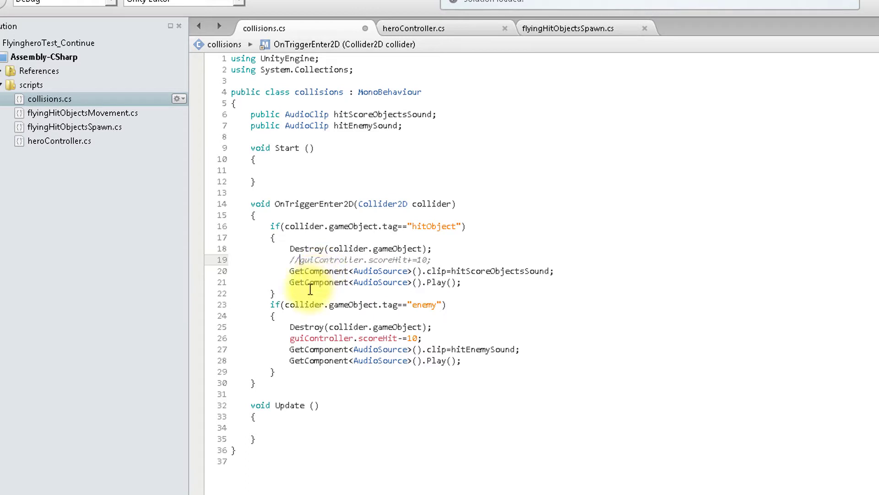
pyautogui.click(289, 271)
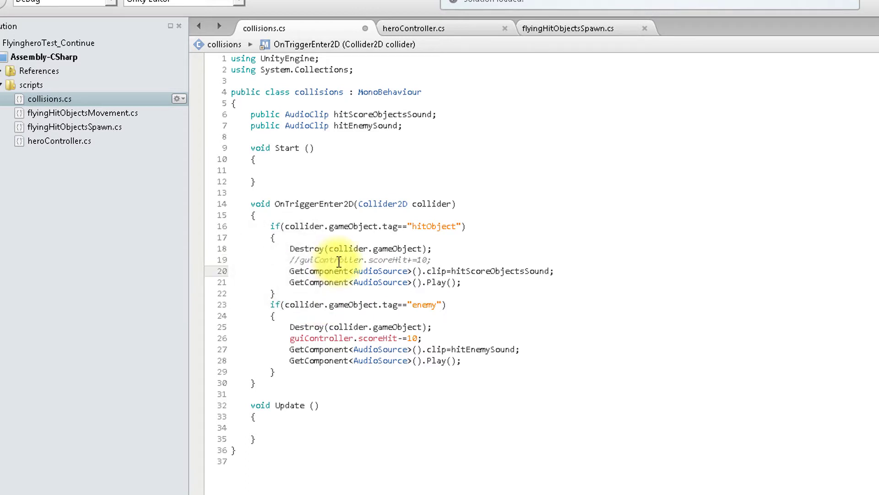
pyautogui.write('//')
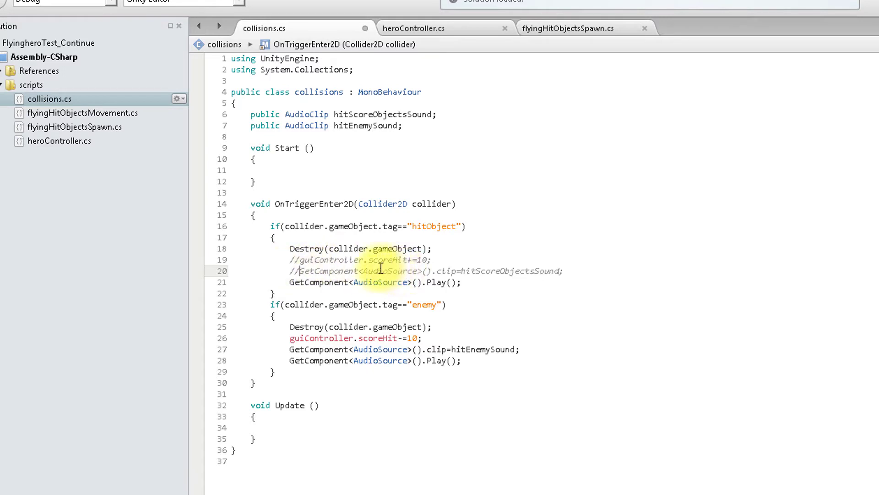
pyautogui.click(290, 282)
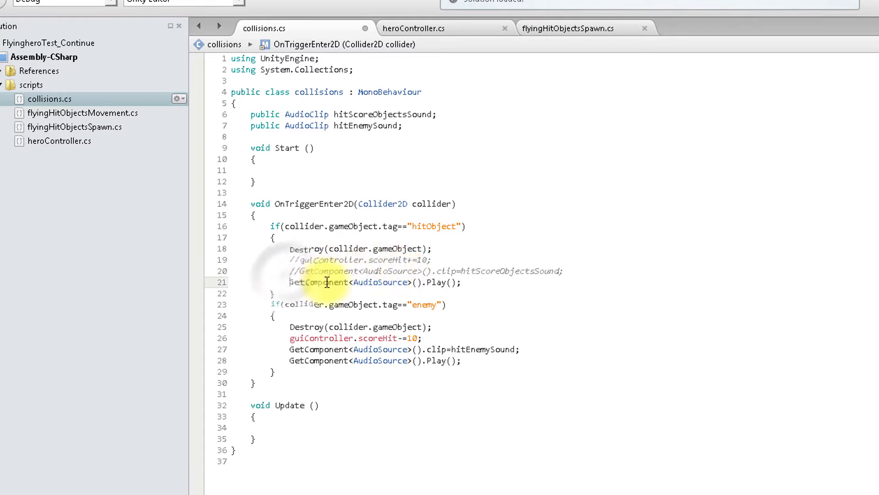
pyautogui.write('//')
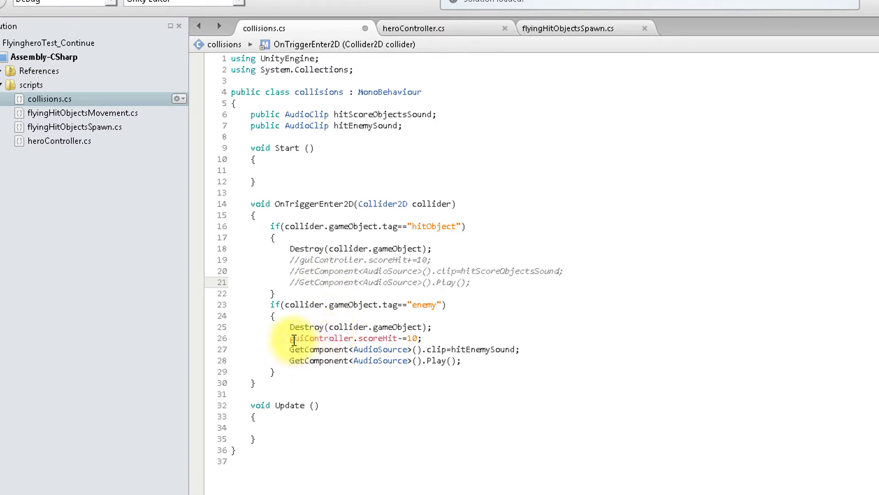
# - Comment out the guiController.scoreHit line and both AudioSource lines in the "enemy" block of collisions.cs
pyautogui.write('//')
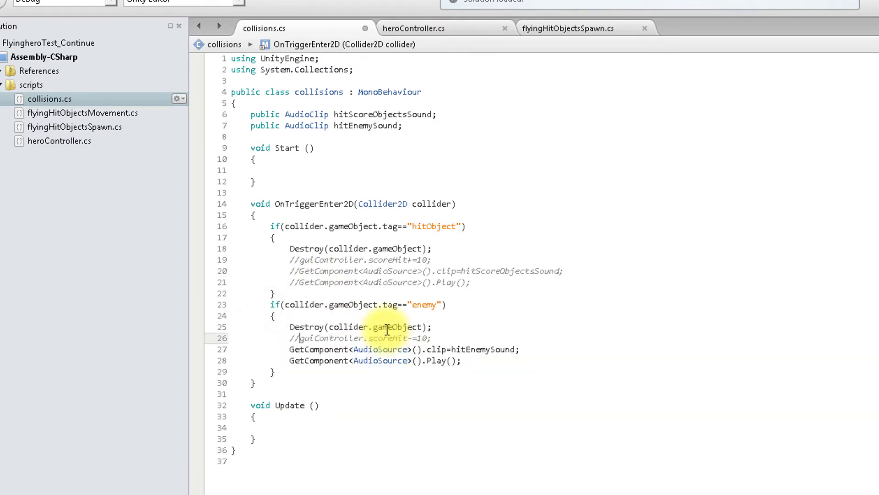
pyautogui.click(288, 350)
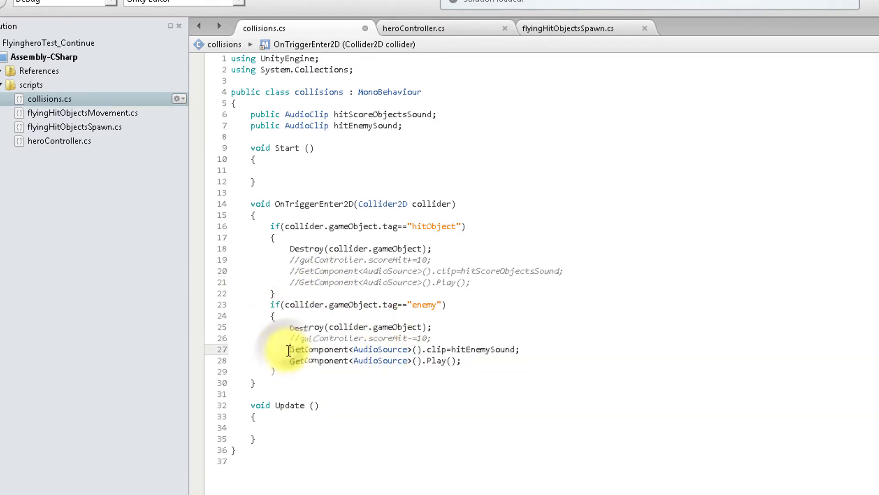
pyautogui.write('//')
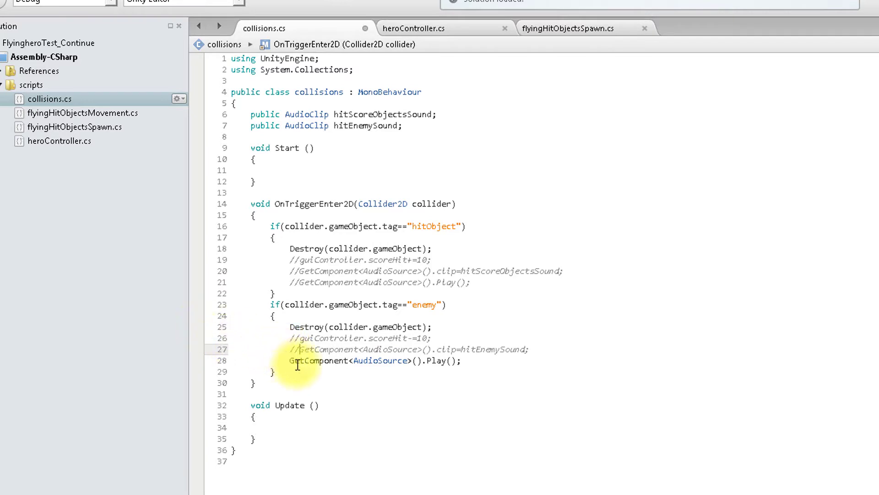
pyautogui.click(294, 359)
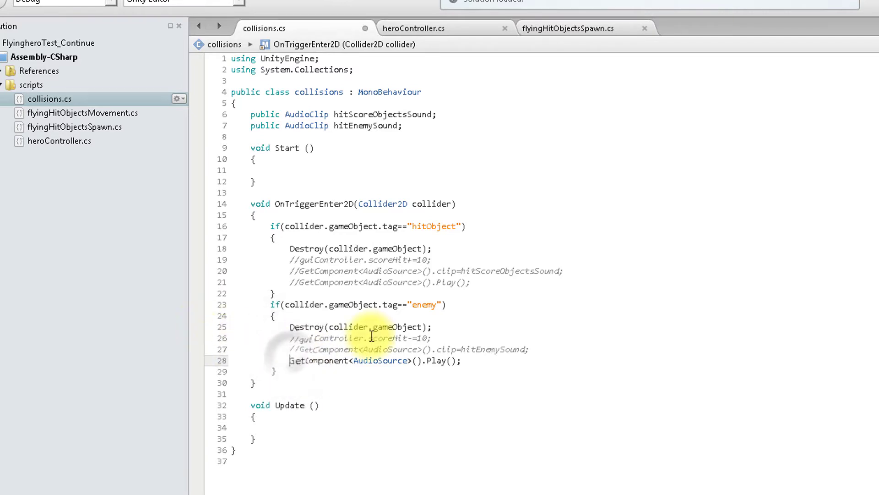
pyautogui.write('//')
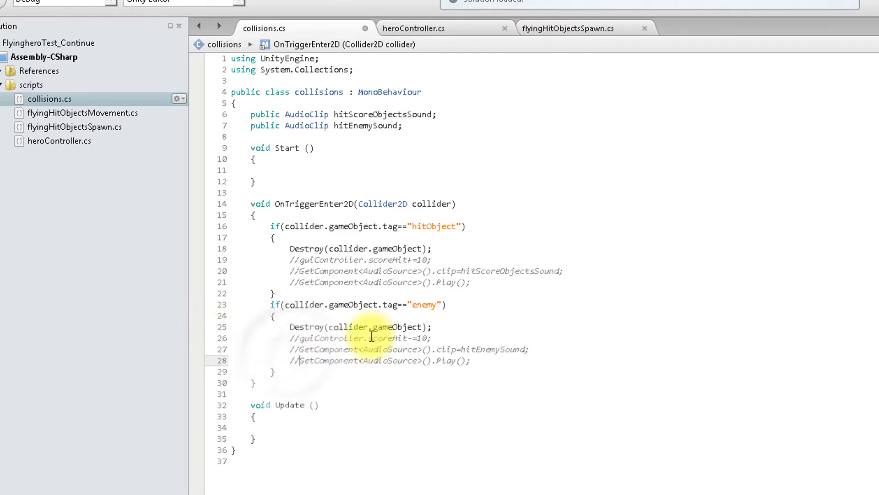
# - Comment out the hitScoreObjectsSound and hitEnemySound AudioClip declarations and save the script
pyautogui.click(247, 114)
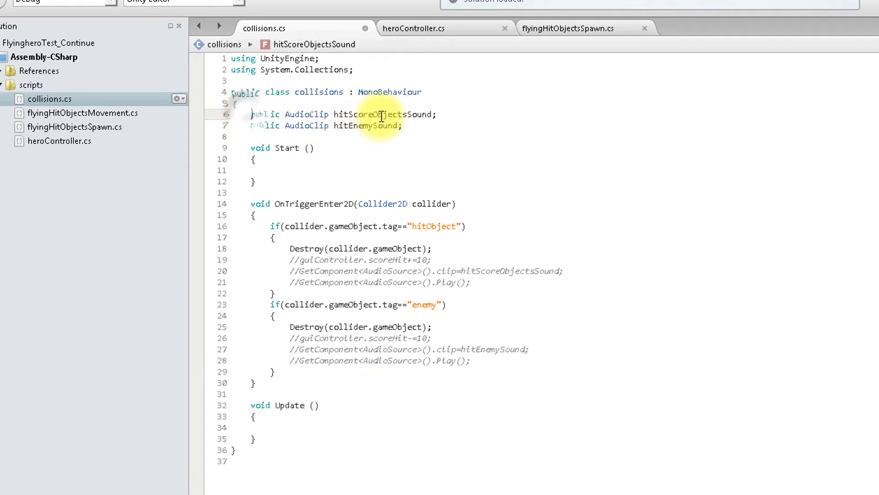
pyautogui.write('//')
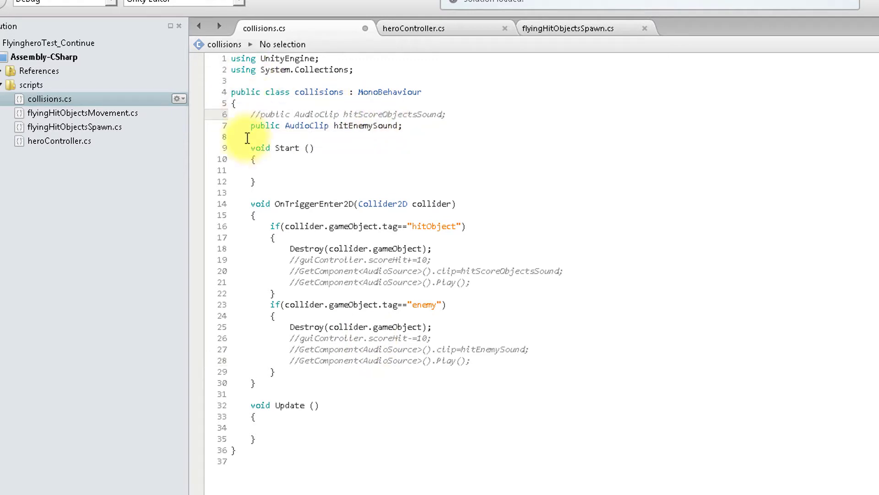
pyautogui.click(250, 125)
pyautogui.write('//')
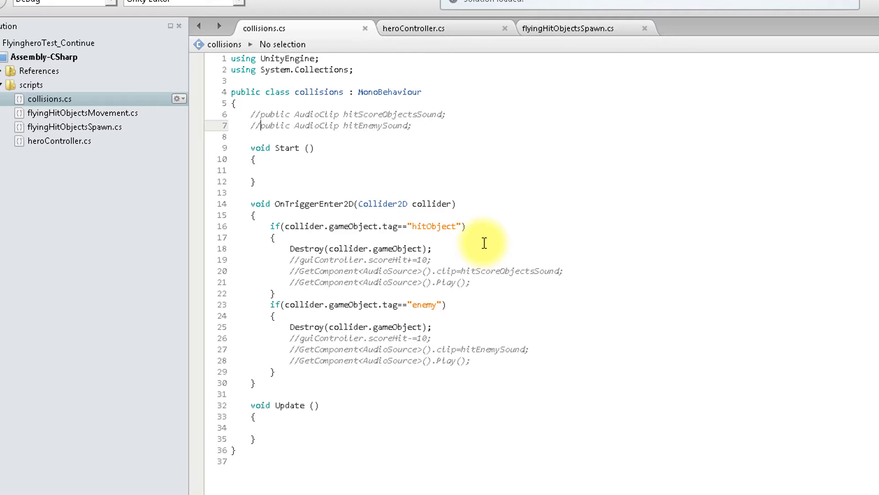
# - Switch to Unity, attach the collisions script to the flyingHero child of flyinghero_parent, and briefly play-test the game
pyautogui.hotkey('alt', 'Tab')
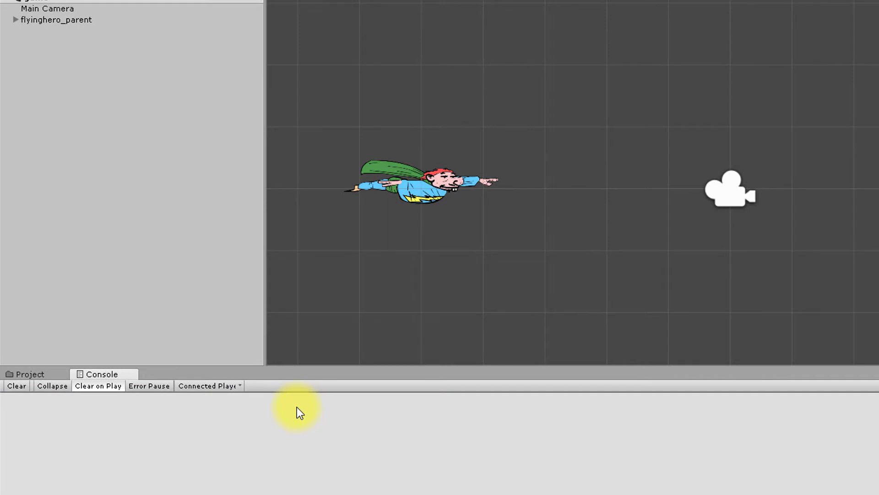
pyautogui.click(30, 374)
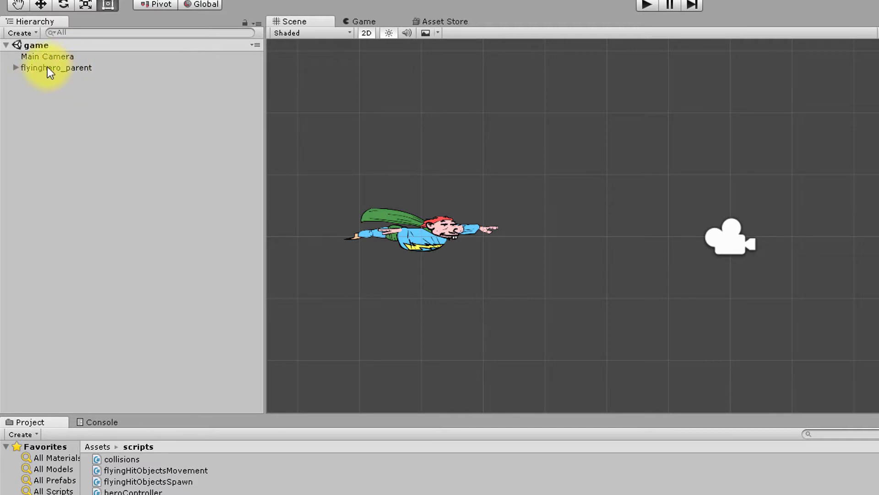
pyautogui.click(16, 68)
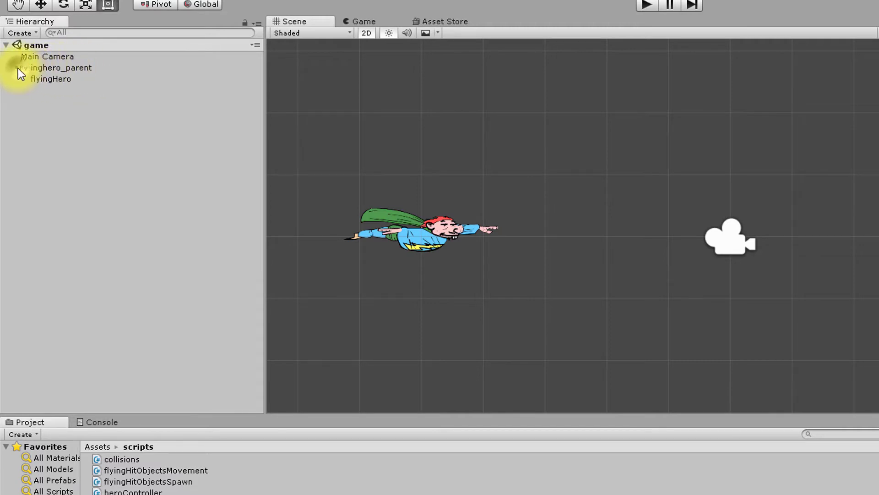
pyautogui.click(52, 81)
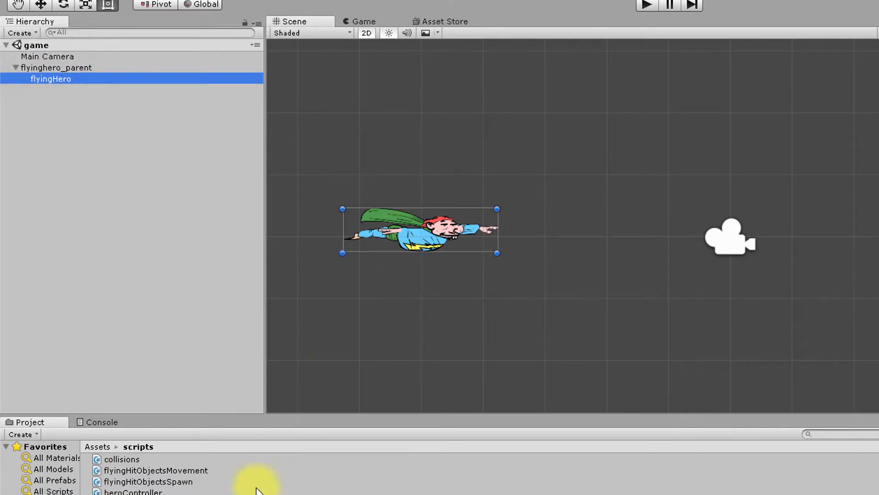
pyautogui.moveTo(123, 458); pyautogui.dragTo(59, 80)
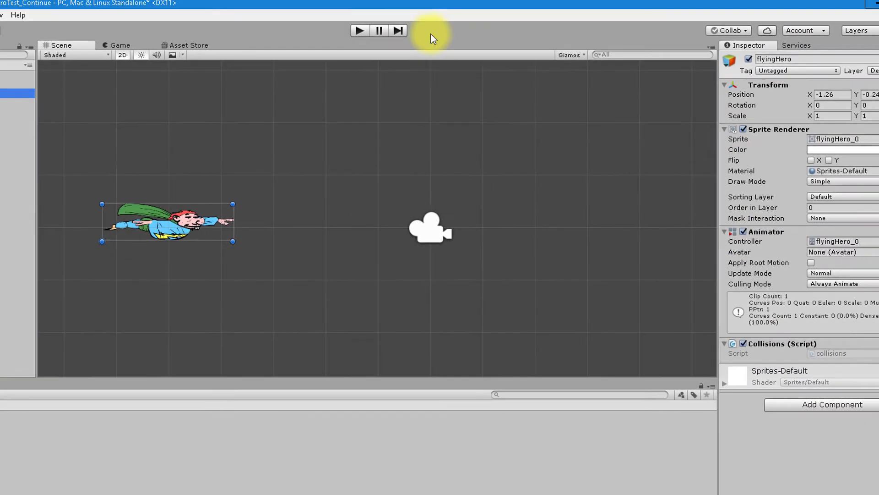
pyautogui.click(370, 37)
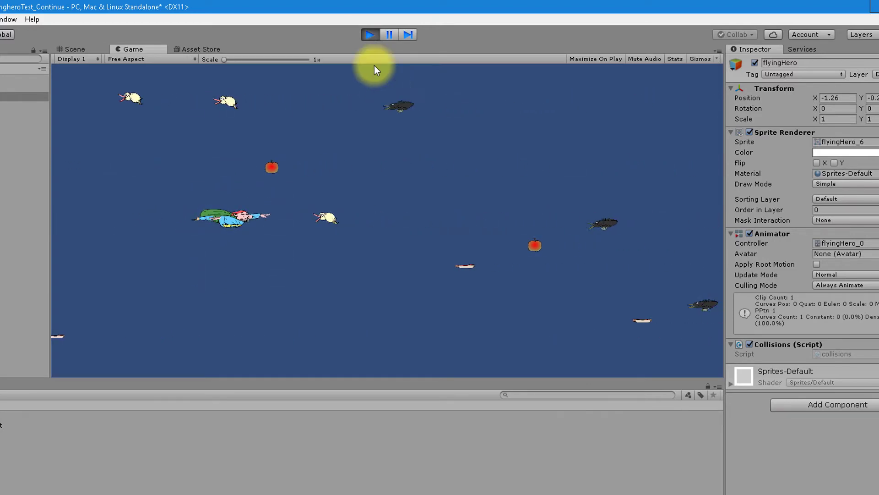
pyautogui.click(370, 36)
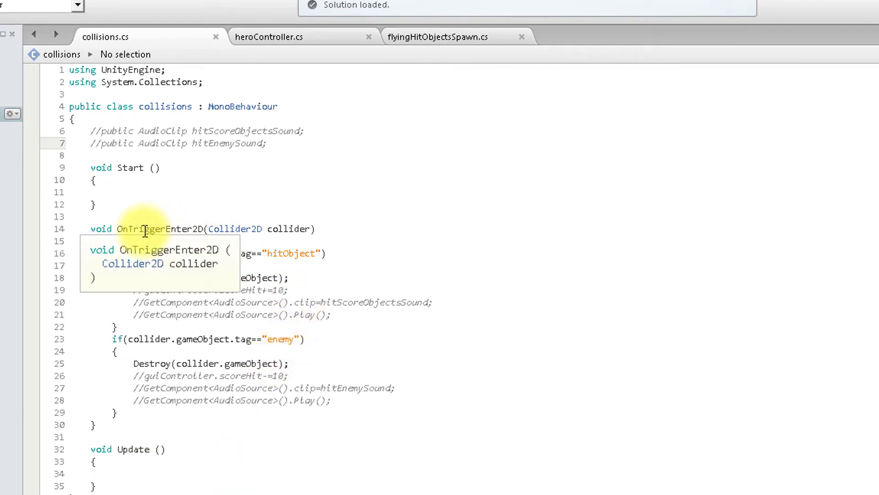
# - Switch to the script editor and examine OnTriggerEnter2D and its "hitObject" and "enemy" tag comparisons in collisions.cs
pyautogui.click(138, 229)
pyautogui.doubleClick(137, 229)
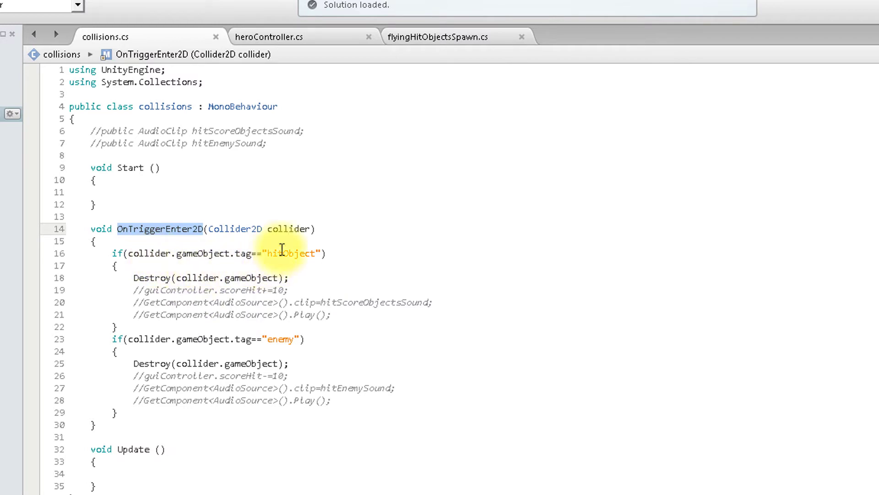
pyautogui.click(243, 253)
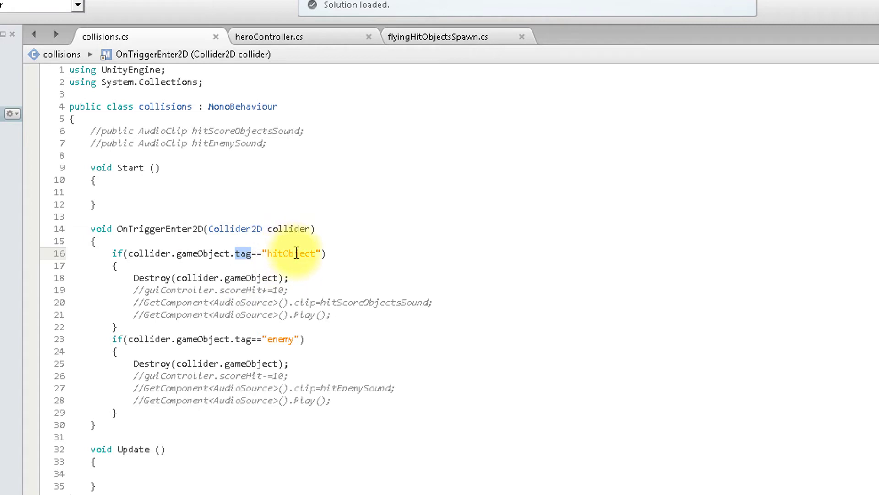
pyautogui.doubleClick(296, 252)
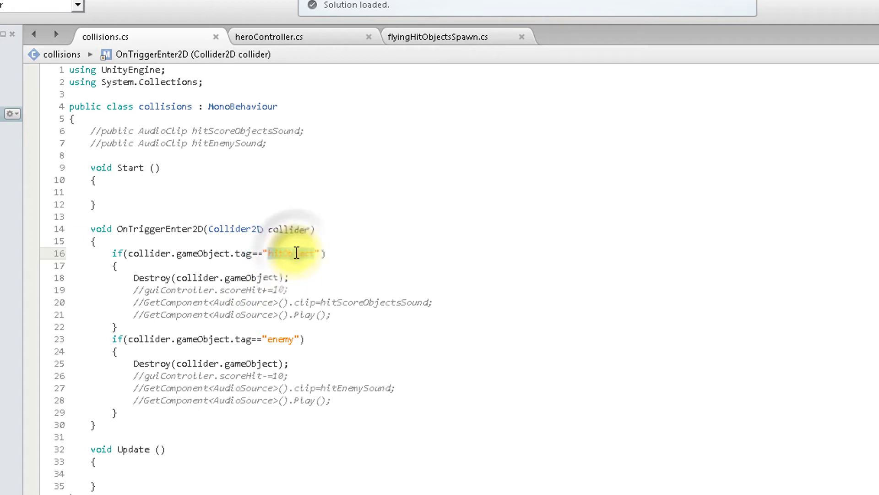
pyautogui.click(244, 338)
pyautogui.doubleClick(280, 339)
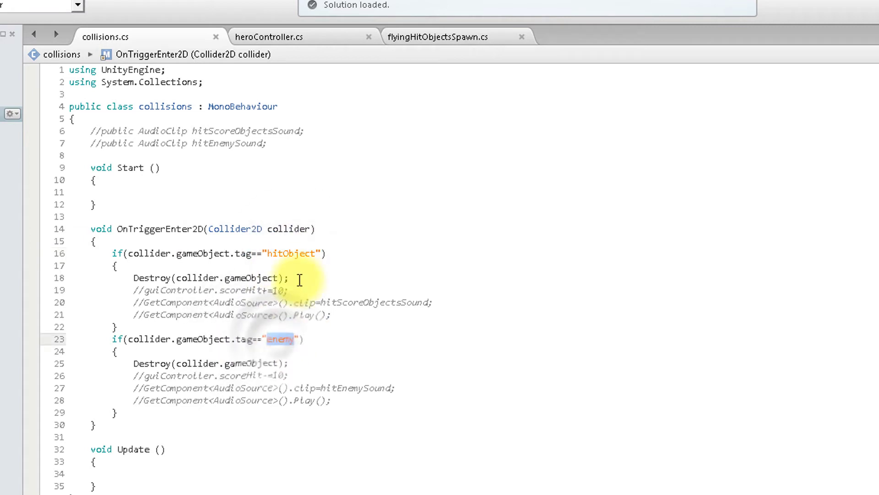
pyautogui.doubleClick(294, 253)
pyautogui.doubleClick(284, 338)
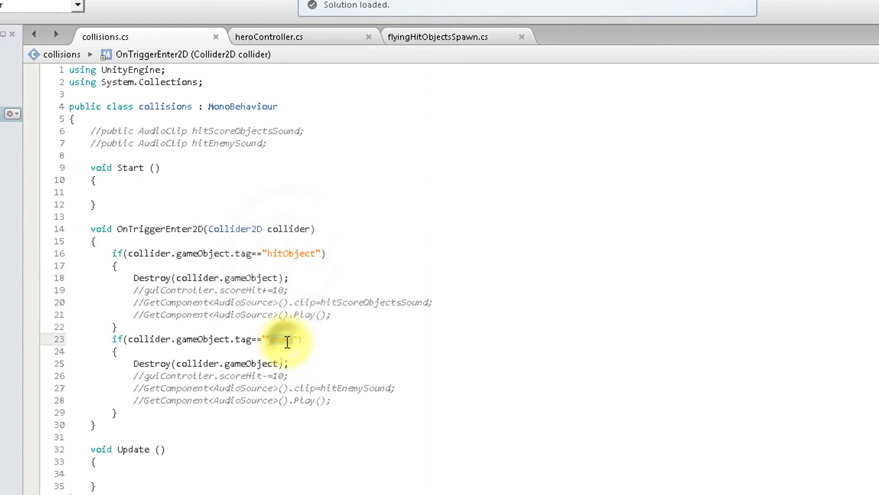
pyautogui.doubleClick(288, 253)
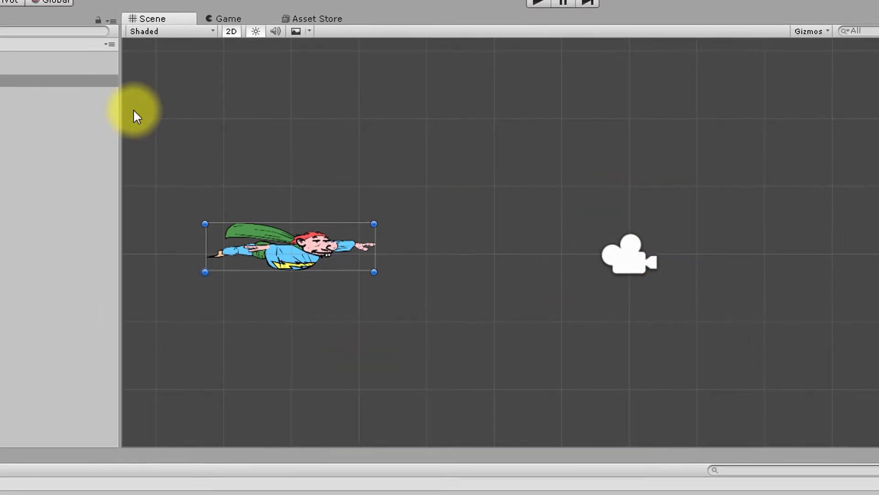
# - Create two new tags named hitObject and enemy, starting from the tag setting of the flyingHero object
pyautogui.click(67, 73)
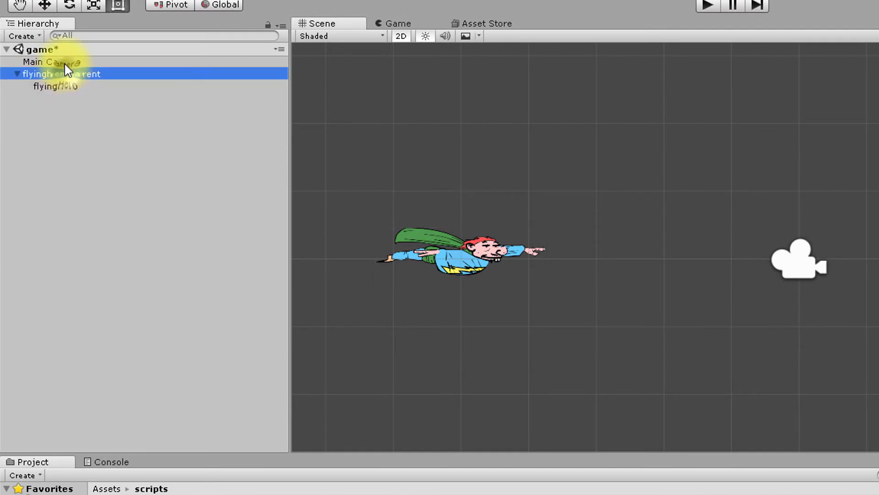
pyautogui.click(64, 62)
pyautogui.click(69, 86)
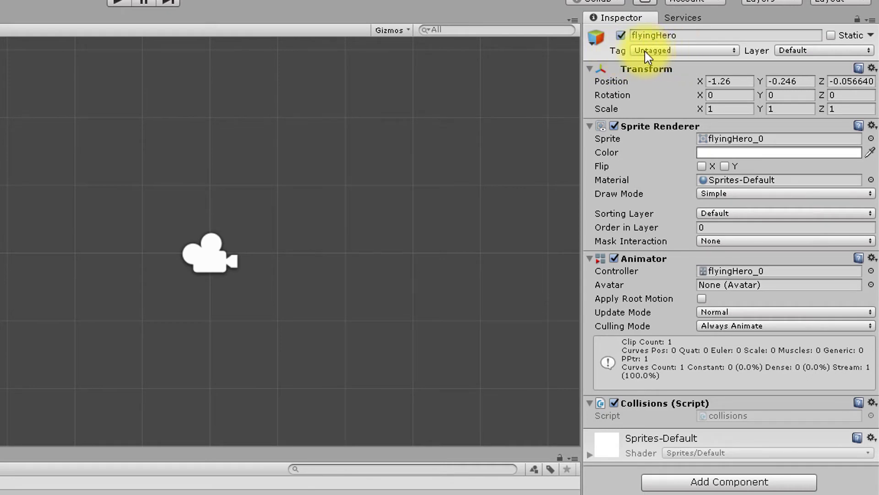
pyautogui.click(662, 52)
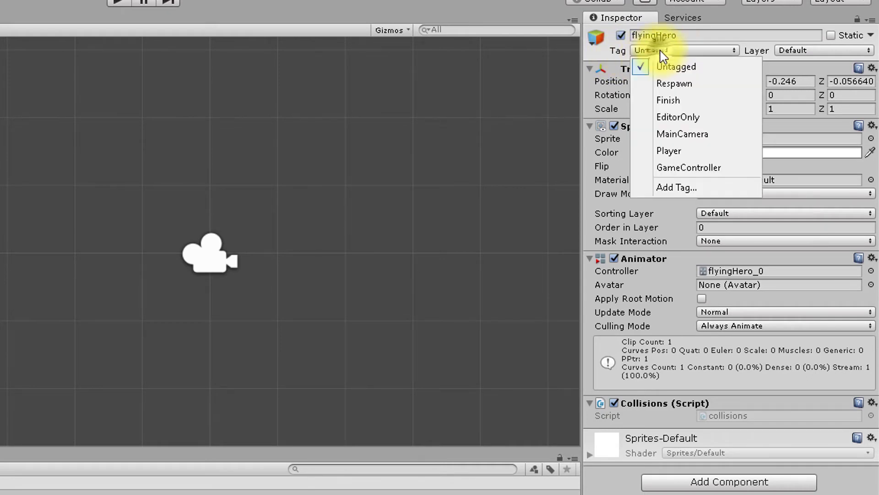
pyautogui.click(677, 189)
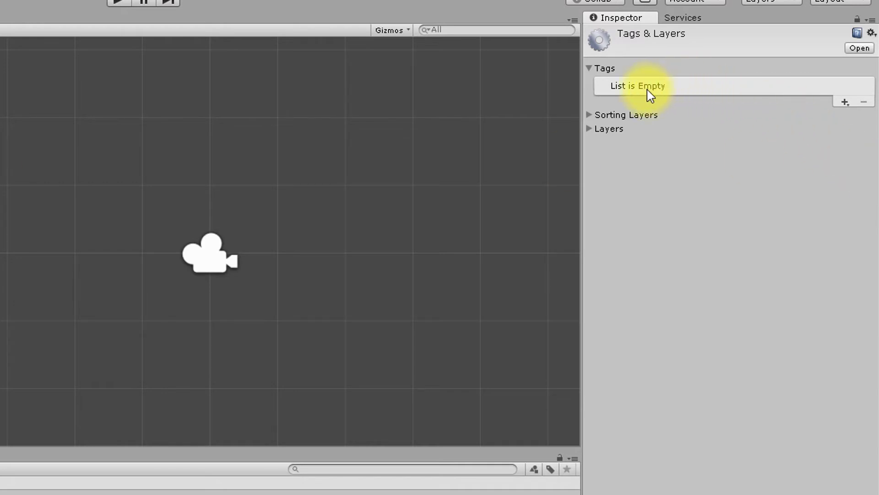
pyautogui.click(845, 102)
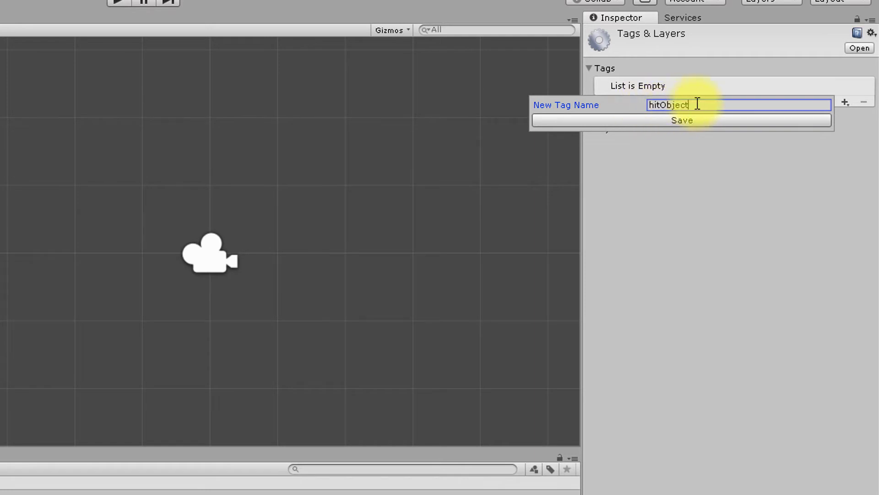
pyautogui.click(707, 121)
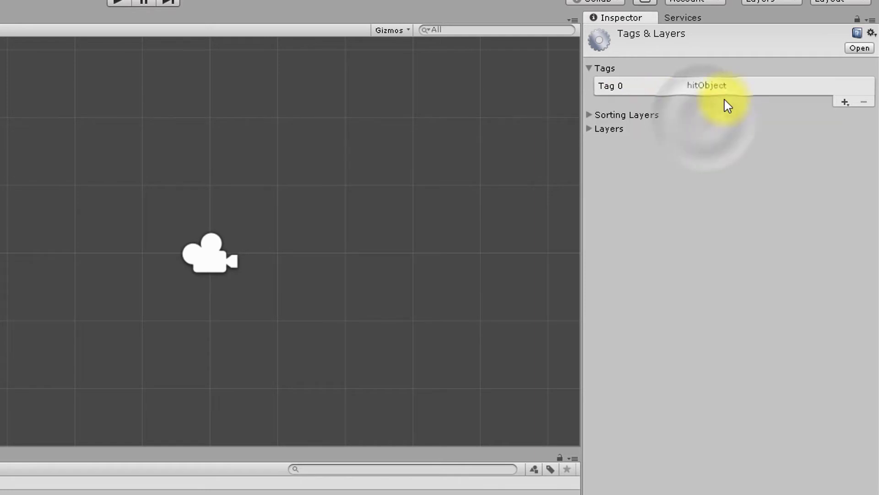
pyautogui.click(842, 103)
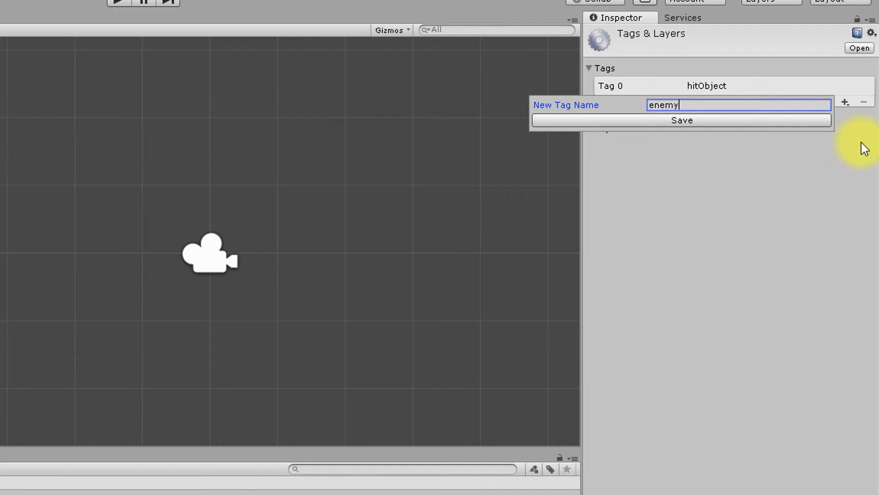
pyautogui.click(710, 123)
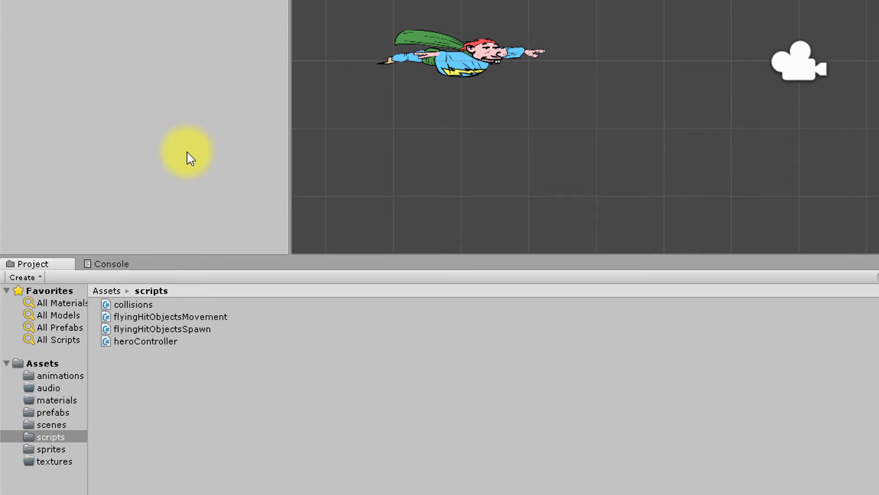
# - Assign the hitObject tag to the apple and bird prefabs in the prefabs folder
pyautogui.click(53, 415)
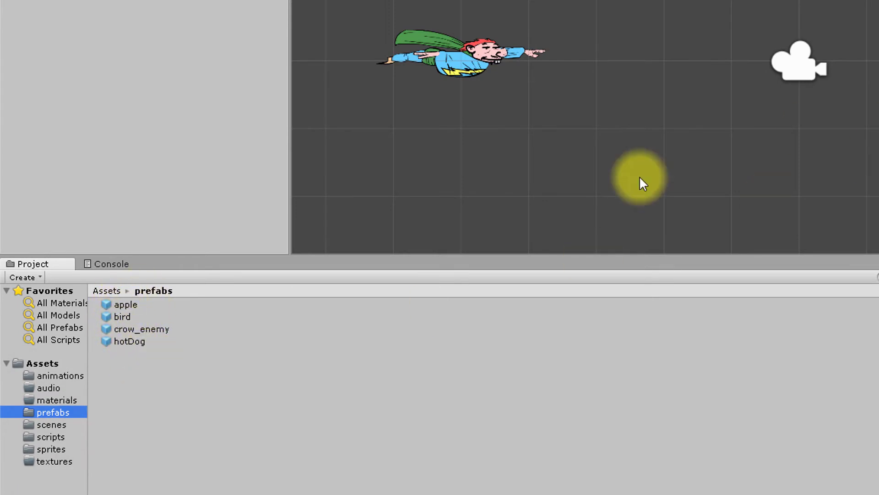
pyautogui.click(127, 305)
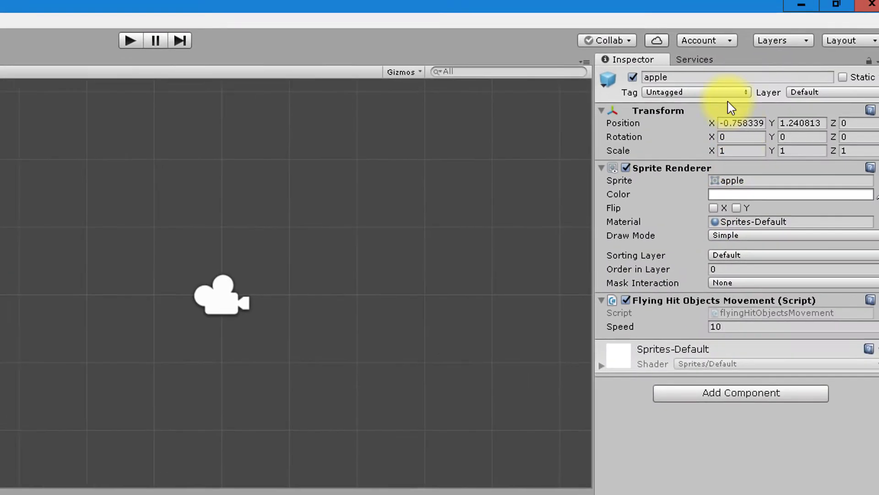
pyautogui.click(670, 98)
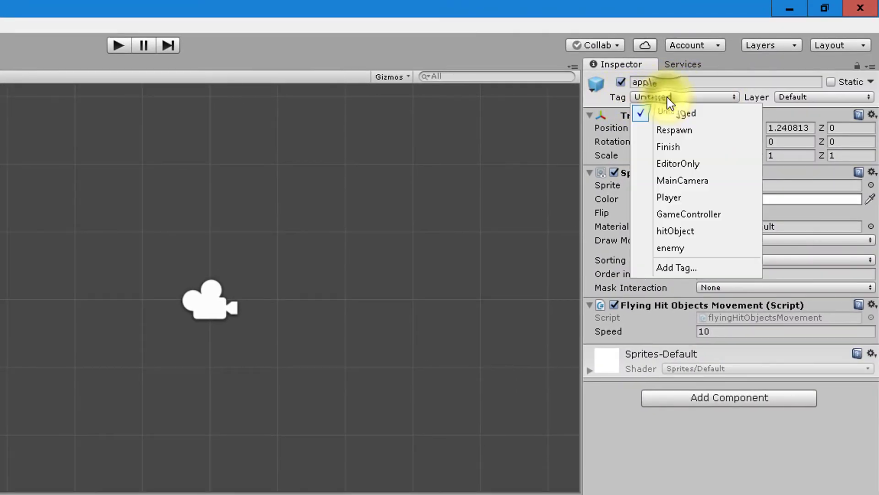
pyautogui.click(685, 233)
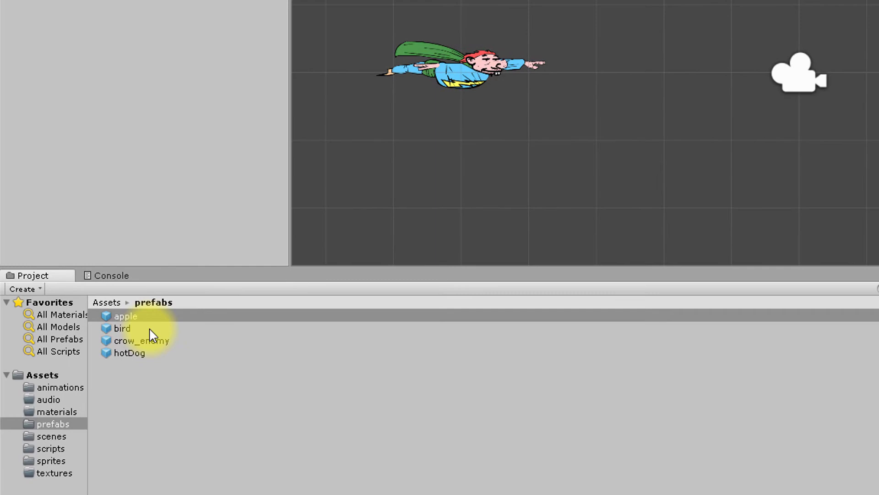
pyautogui.click(152, 329)
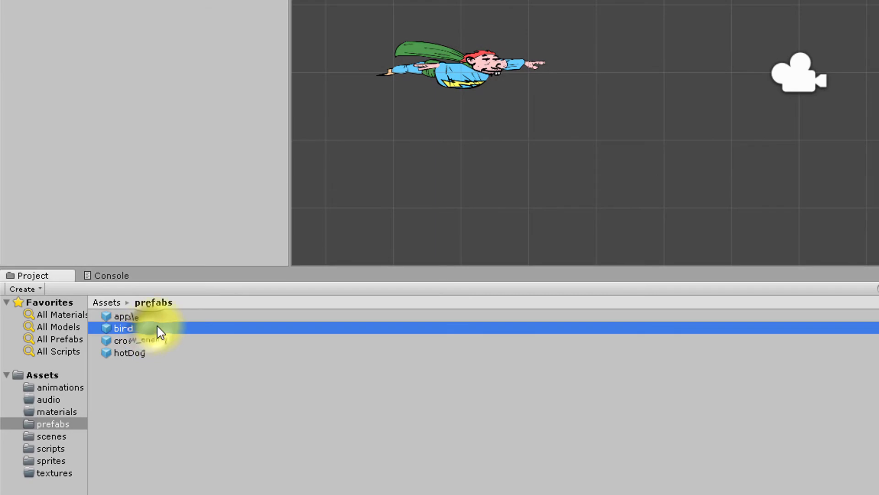
pyautogui.click(760, 62)
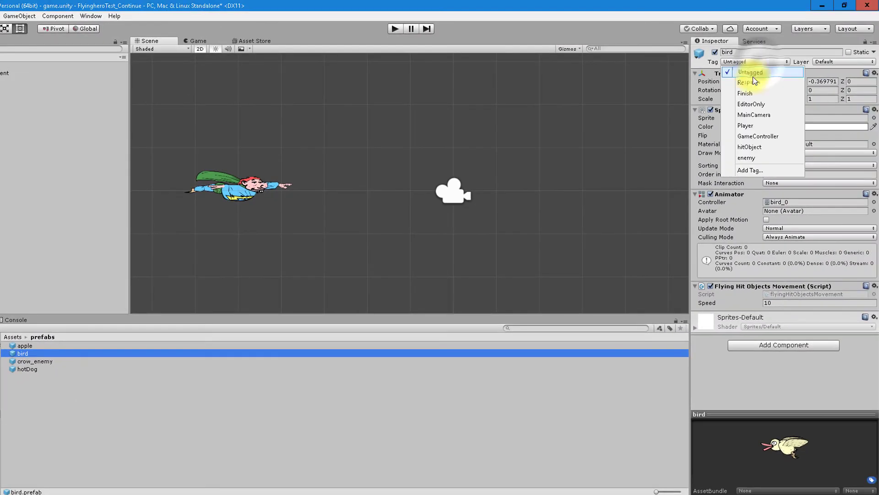
pyautogui.click(750, 147)
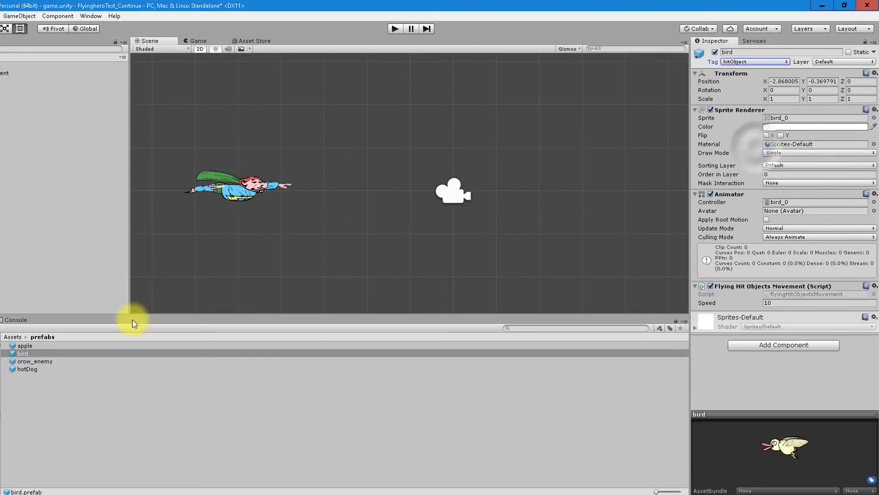
# - Assign the enemy tag to the crow_enemy prefab and the hitObject tag to the hotDog prefab
pyautogui.click(28, 361)
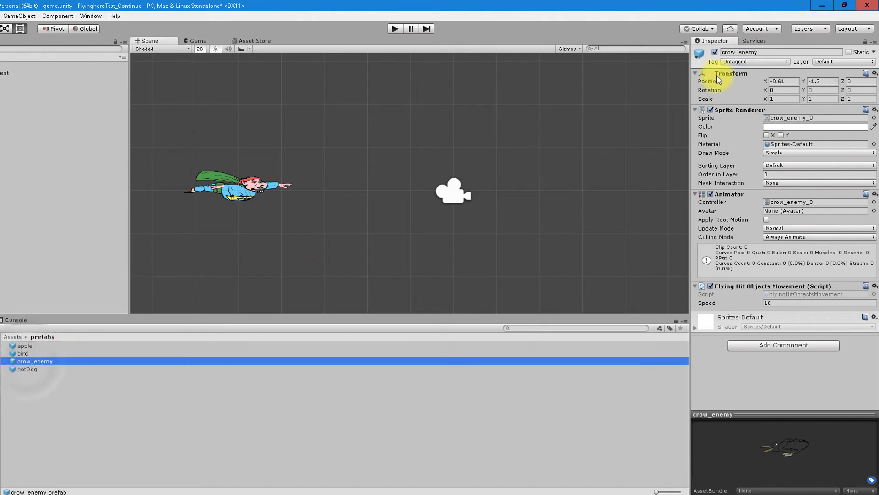
pyautogui.click(733, 62)
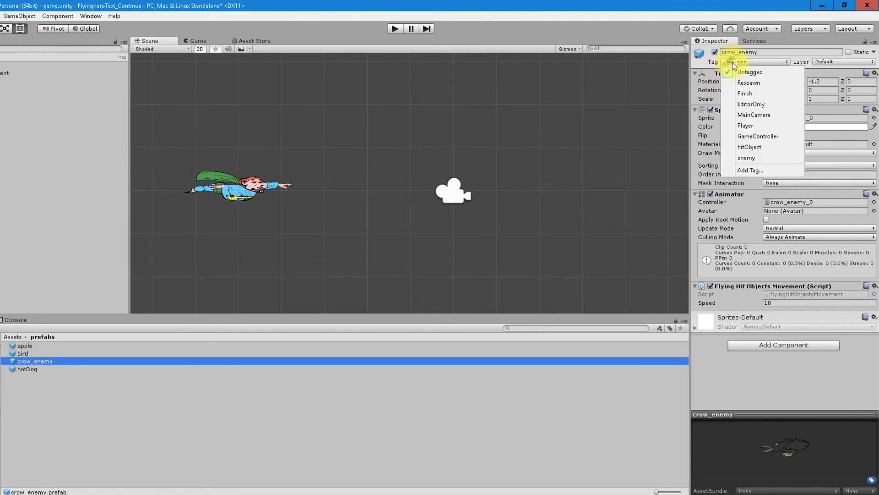
pyautogui.click(752, 157)
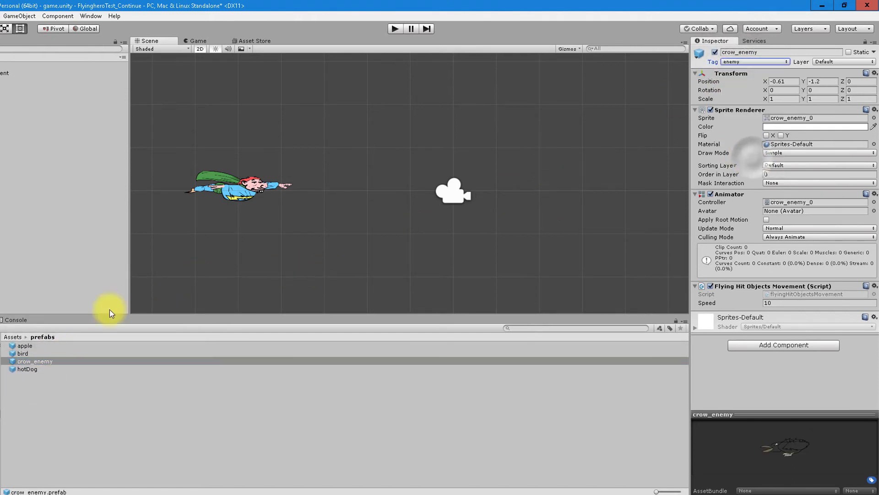
pyautogui.click(19, 370)
pyautogui.click(770, 62)
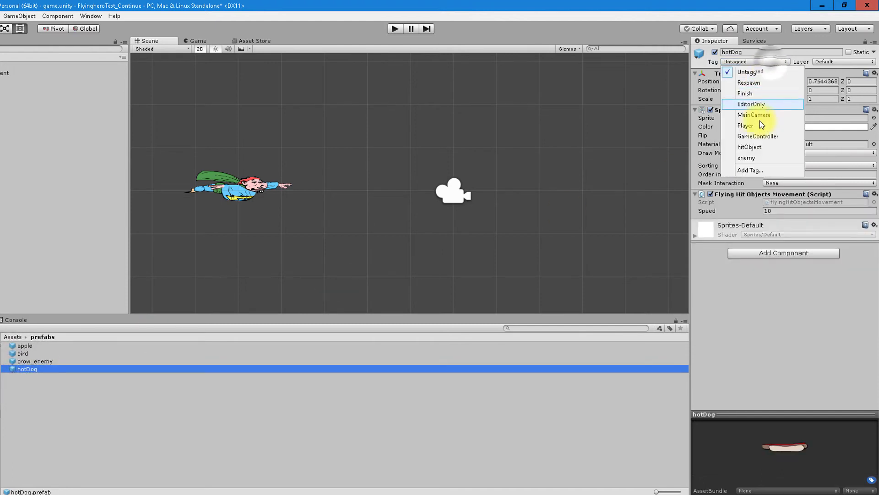
pyautogui.click(751, 148)
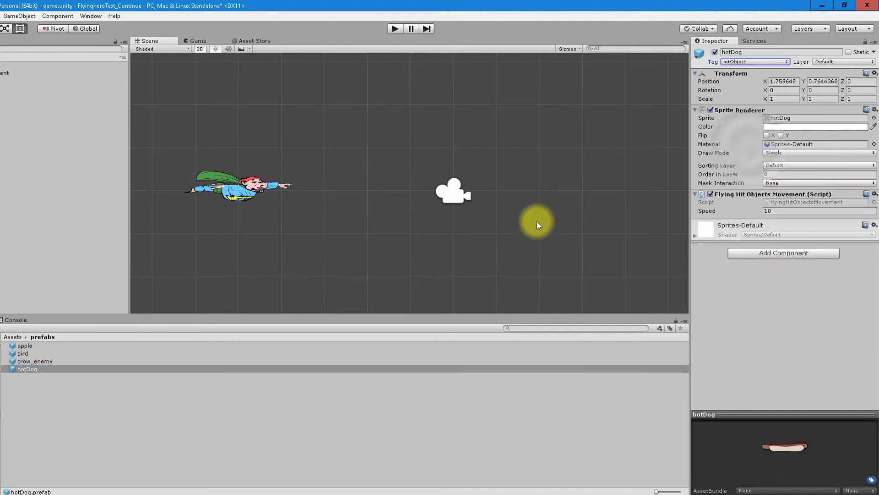
# - Briefly play-test the game, then switch to MonoDevelop and examine the Collider2D parameter of OnTriggerEnter2D in collisions.cs
pyautogui.click(394, 29)
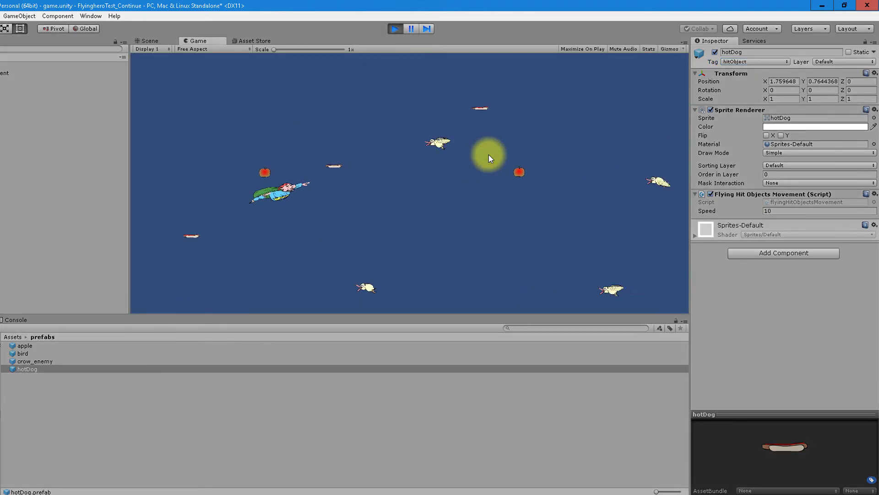
pyautogui.click(396, 30)
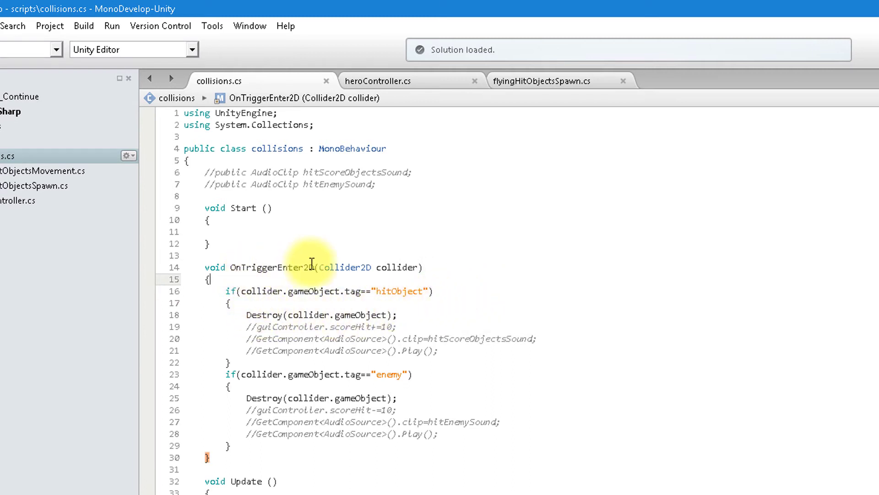
pyautogui.doubleClick(341, 267)
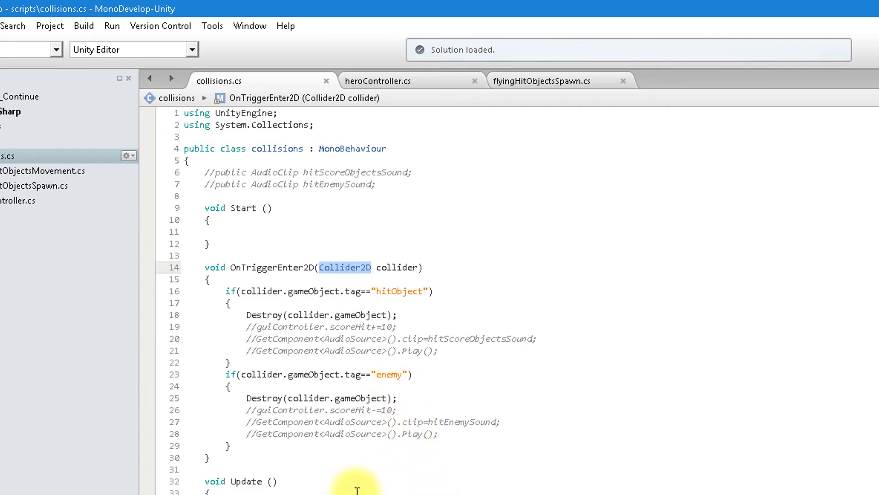
# - Switch to Unity, add a Box Collider 2D component to the flyingHero child object and enable its Is Trigger option
pyautogui.hotkey('alt', 'Tab')
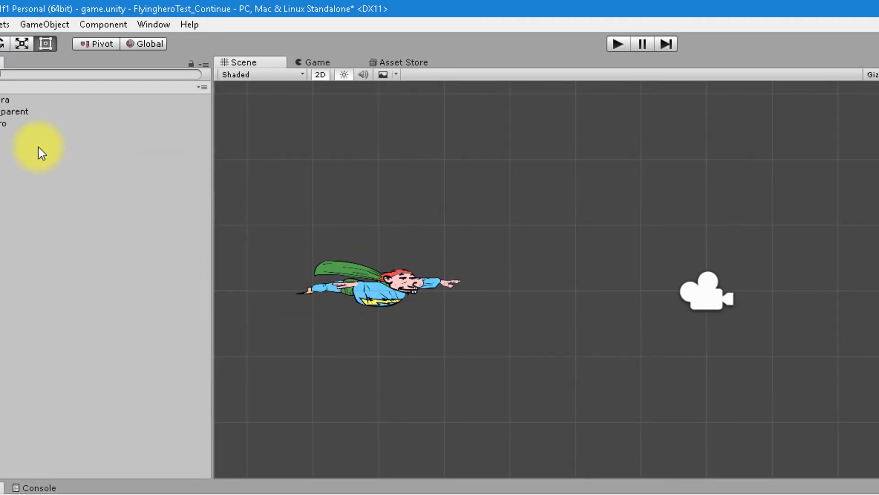
pyautogui.click(53, 123)
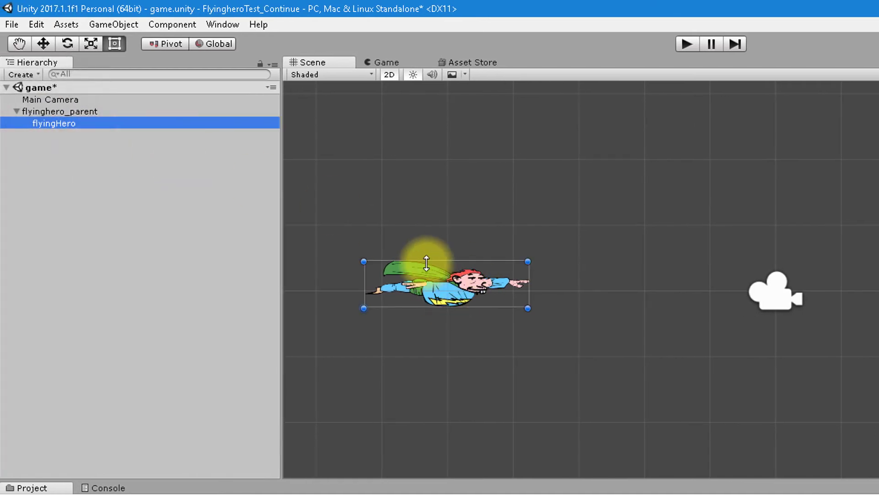
pyautogui.click(76, 115)
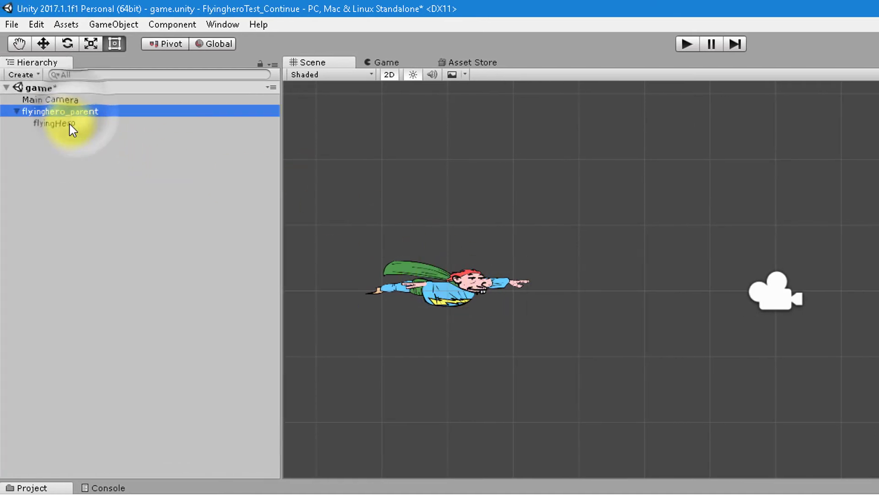
pyautogui.click(70, 125)
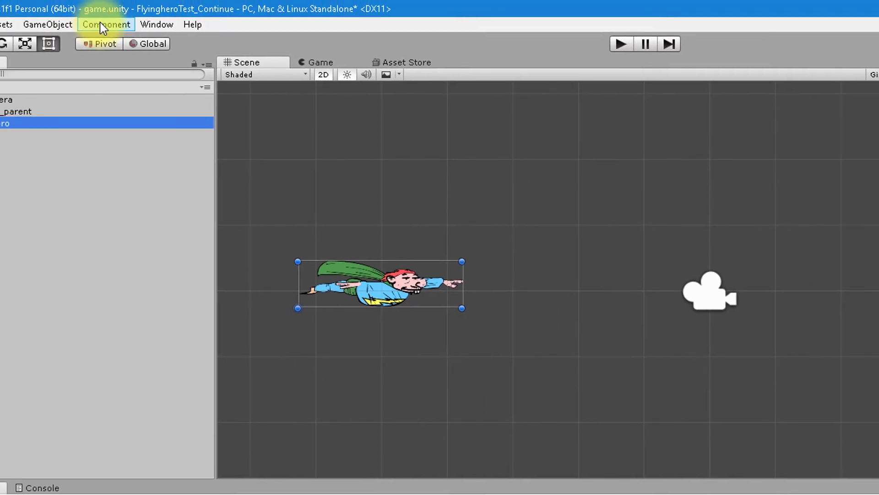
pyautogui.click(101, 25)
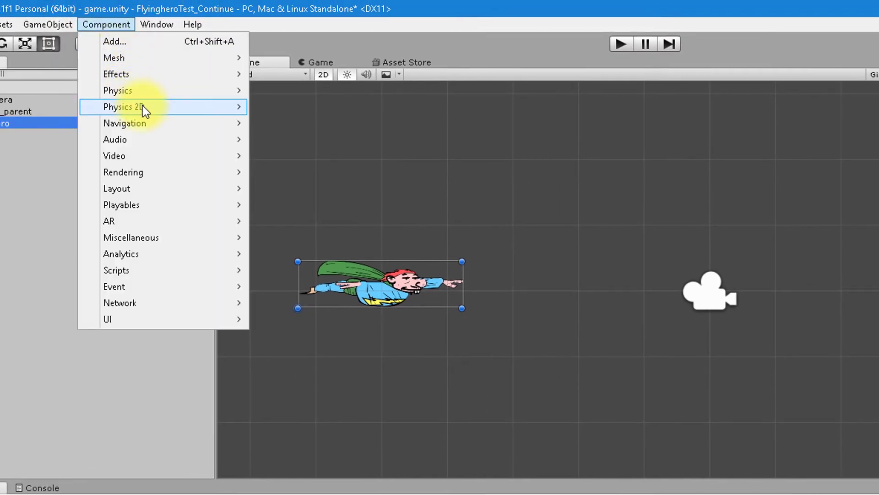
pyautogui.moveTo(142, 106)
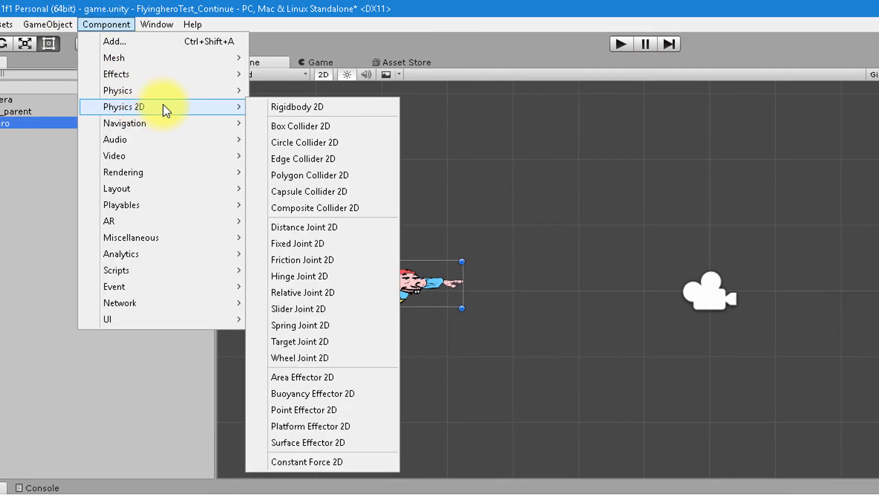
pyautogui.click(295, 125)
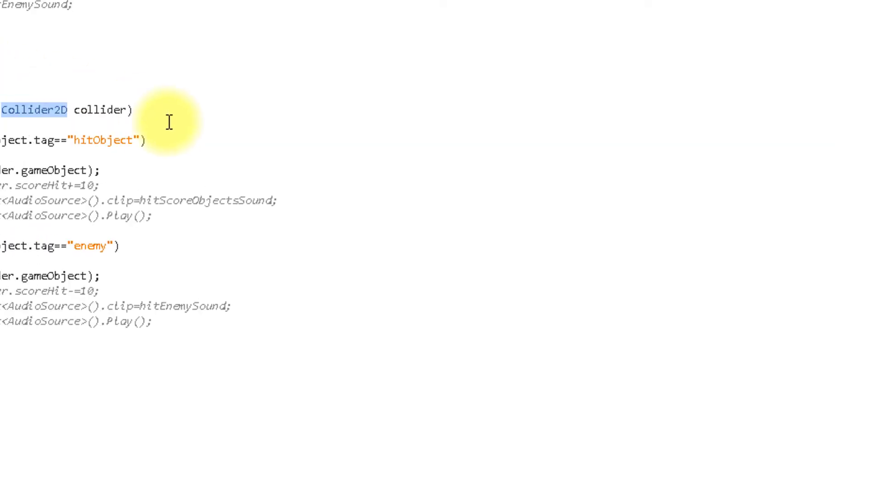
pyautogui.click(140, 152)
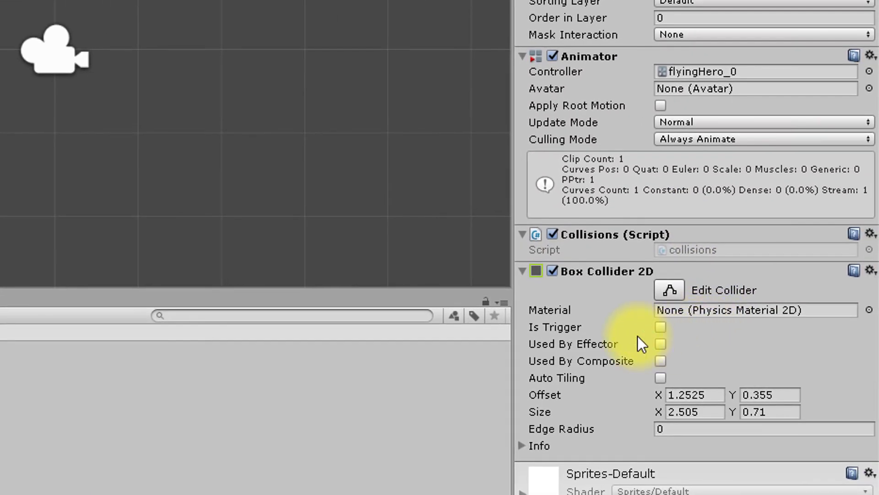
pyautogui.click(660, 328)
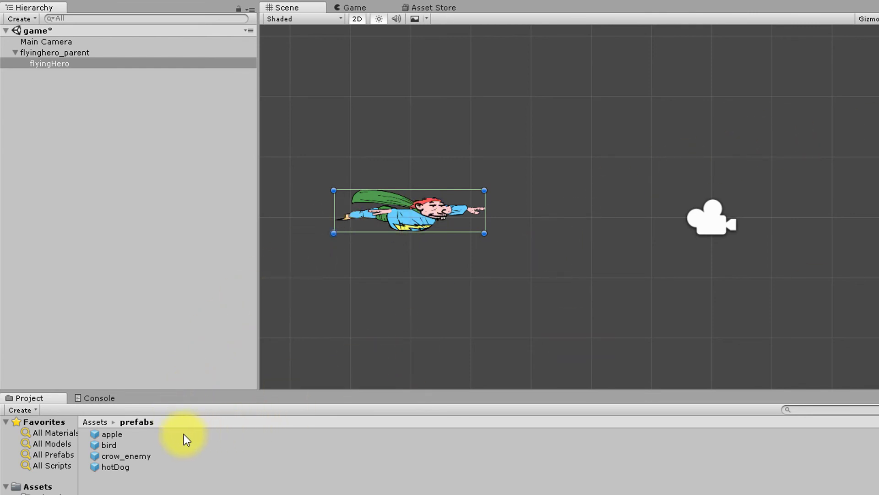
# - Add a Box Collider 2D component to the apple prefab and to the bird prefab in the prefabs folder
pyautogui.click(108, 433)
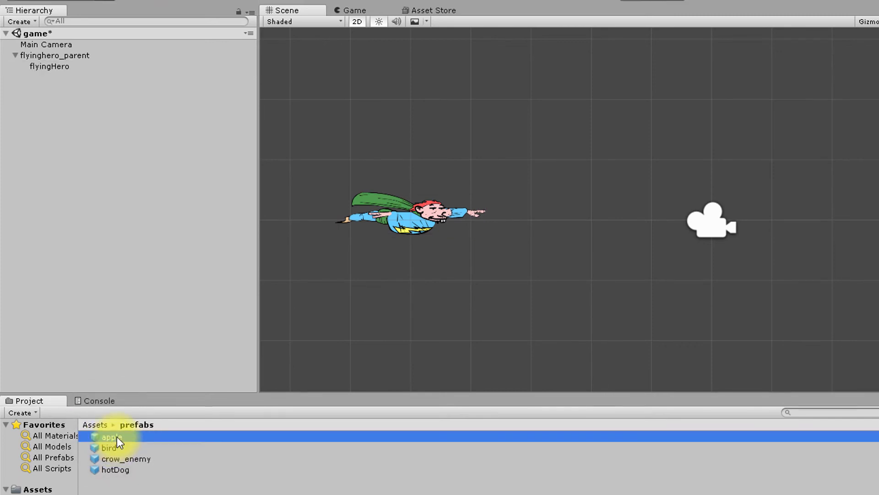
pyautogui.click(155, 22)
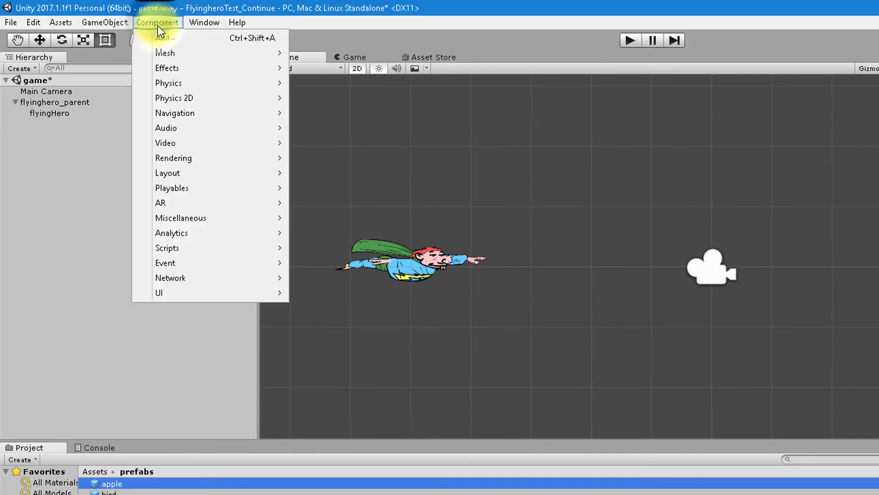
pyautogui.moveTo(236, 93)
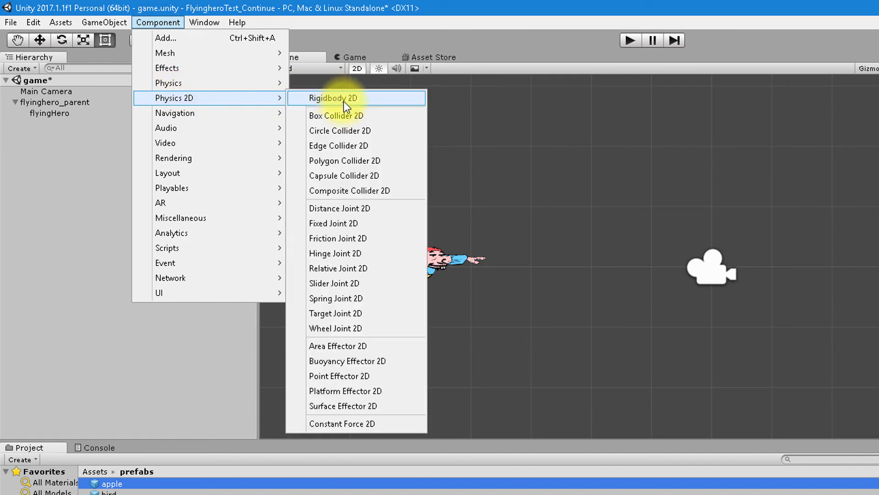
pyautogui.click(345, 115)
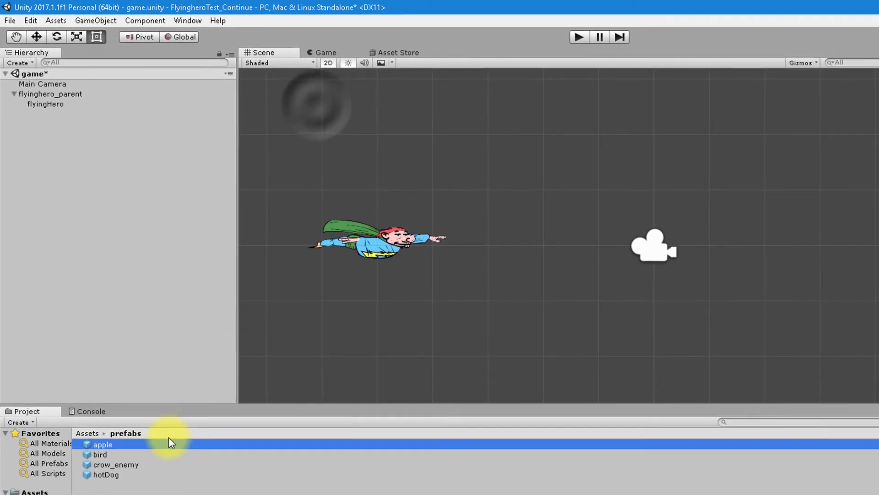
pyautogui.click(123, 477)
pyautogui.click(161, 26)
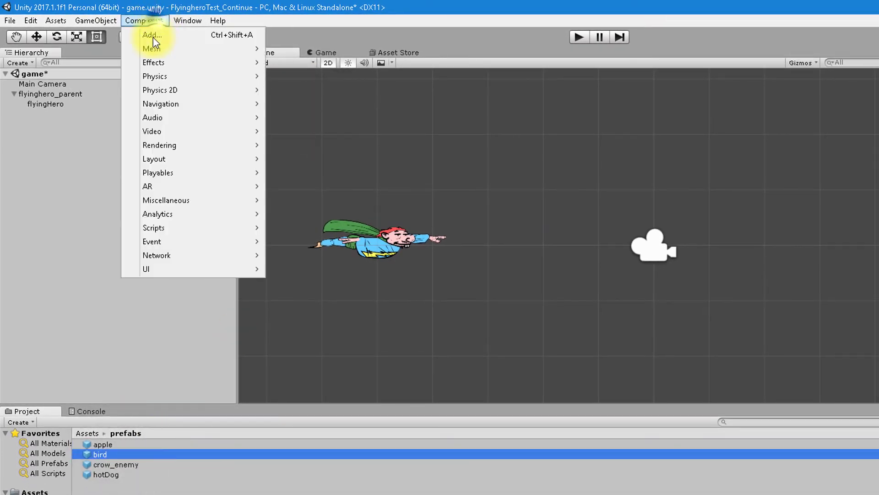
pyautogui.moveTo(171, 90)
pyautogui.click(313, 107)
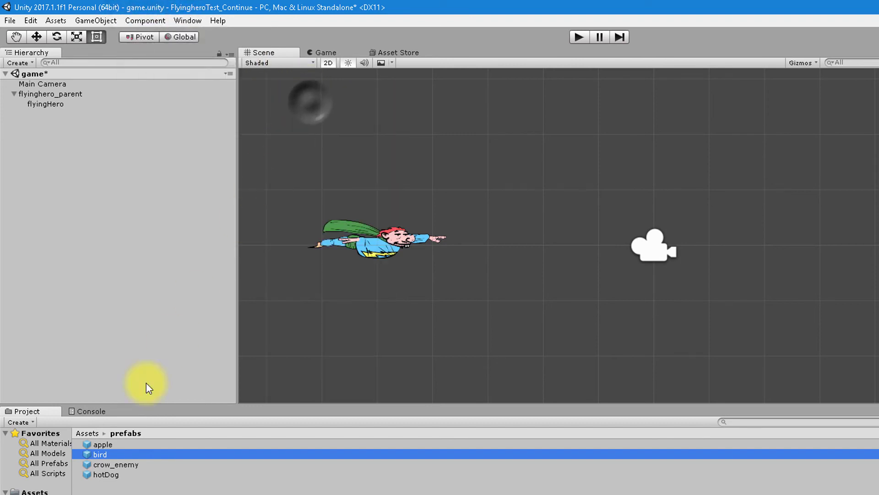
# - Add a Box Collider 2D component to the crow_enemy prefab and to the hotDog prefab
pyautogui.click(106, 464)
pyautogui.click(154, 26)
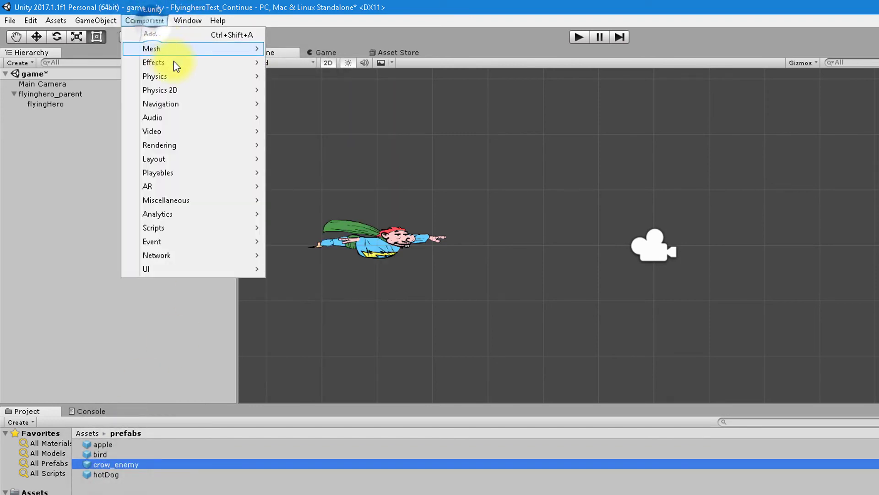
pyautogui.moveTo(177, 94)
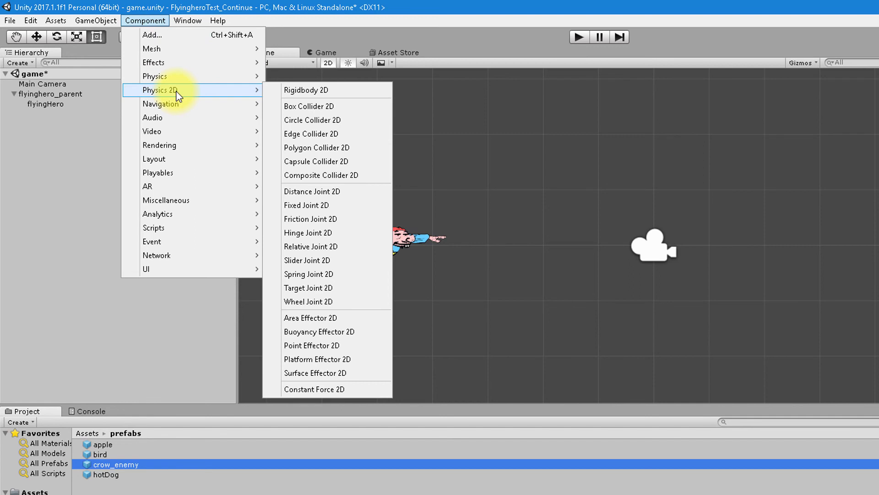
pyautogui.click(326, 108)
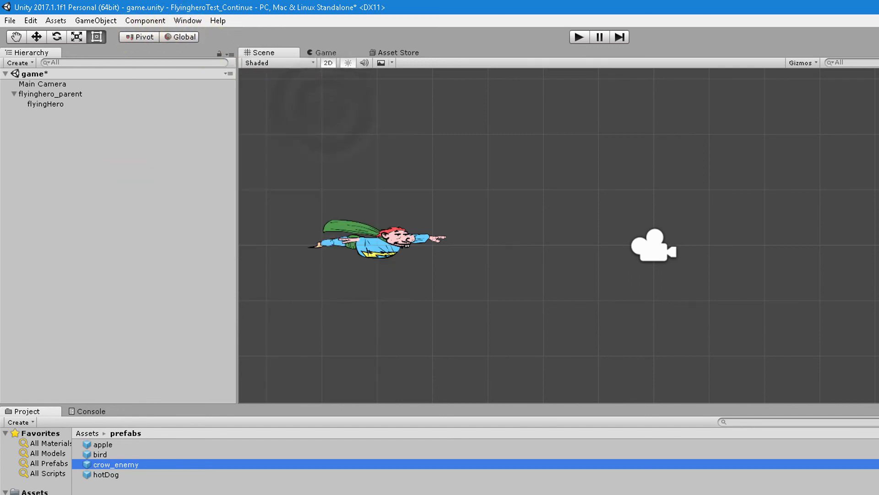
pyautogui.click(103, 474)
pyautogui.click(106, 21)
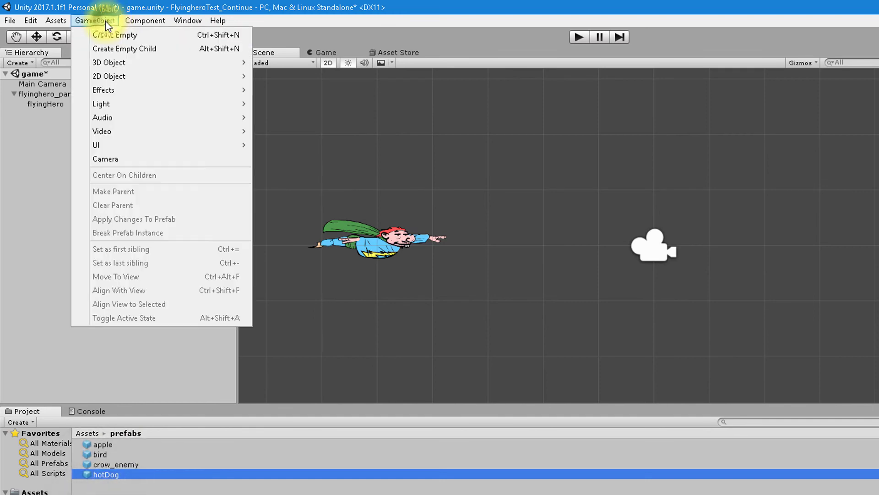
pyautogui.moveTo(145, 21)
pyautogui.moveTo(206, 90)
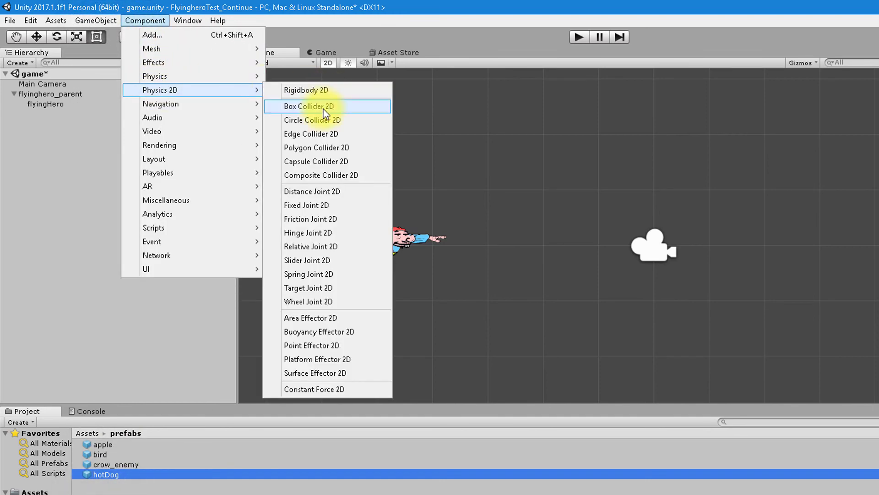
pyautogui.click(324, 109)
# - Inspect the Box Collider 2D settings on the apple and bird prefabs, and play-test the hero's collisions before stopping the game
pyautogui.click(107, 445)
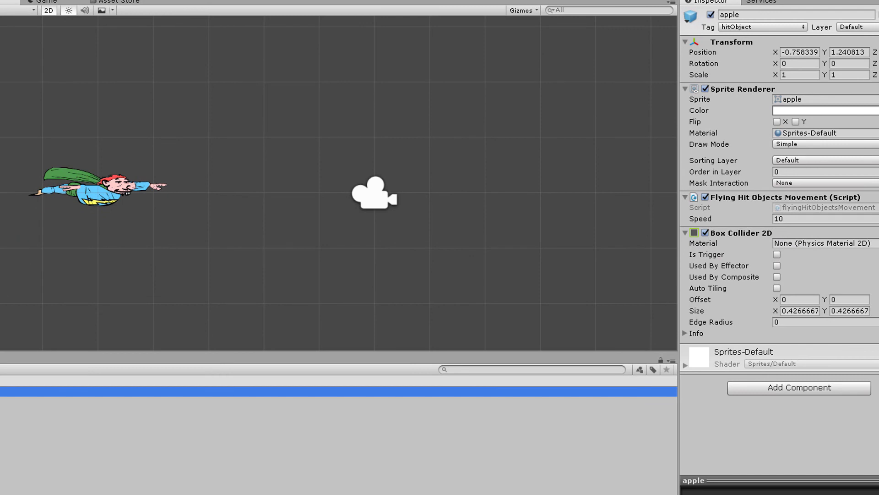
pyautogui.click(97, 185)
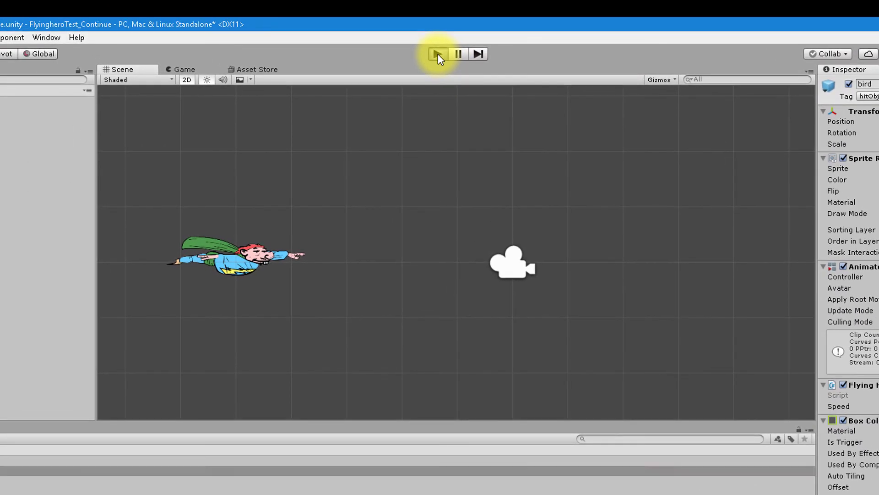
pyautogui.click(437, 53)
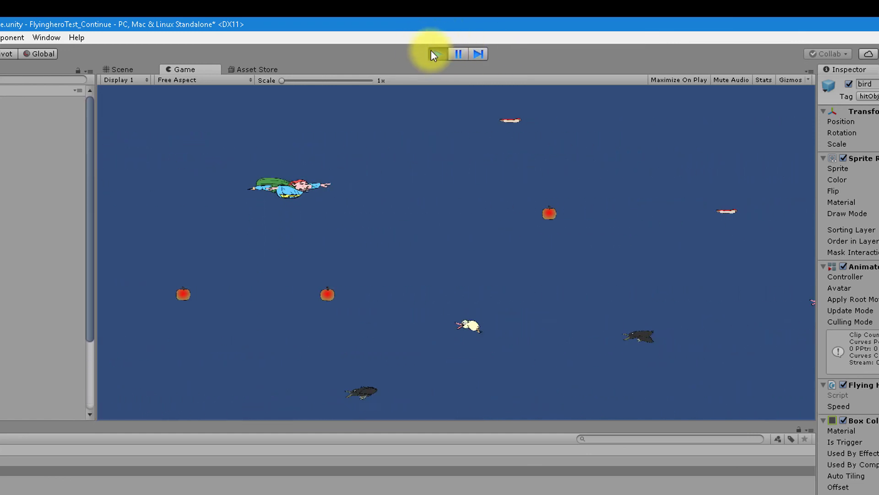
pyautogui.click(434, 55)
# - Switch to MonoDevelop to examine the Destroy(collider.gameObject) line under the hitObject check in collisions.cs, and return to Unity
pyautogui.hotkey('alt', 'Tab')
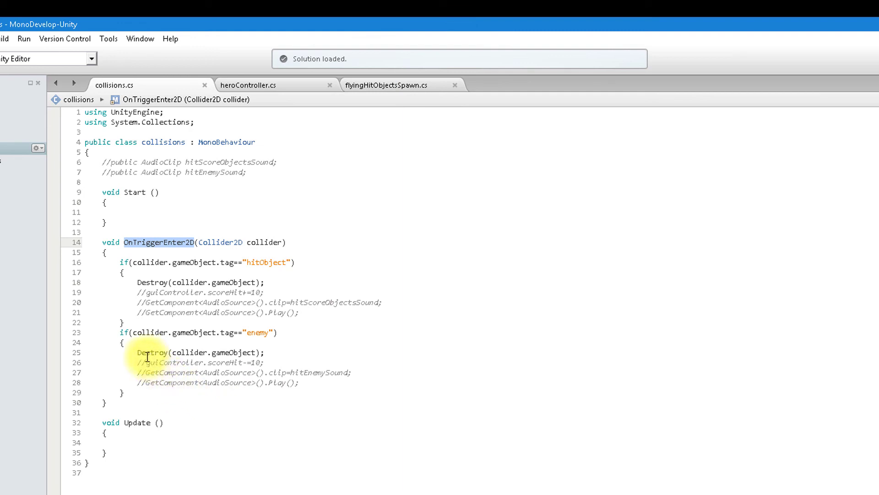
pyautogui.moveTo(136, 283); pyautogui.dragTo(268, 284)
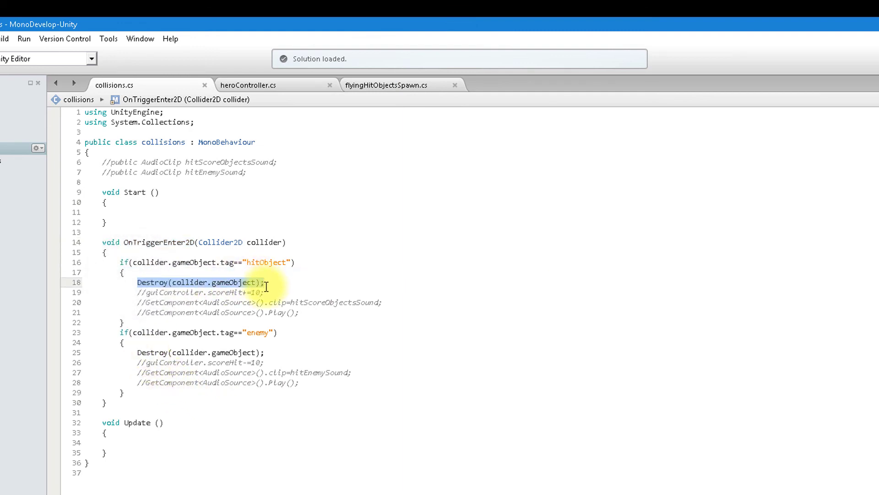
pyautogui.hotkey('alt', 'Tab')
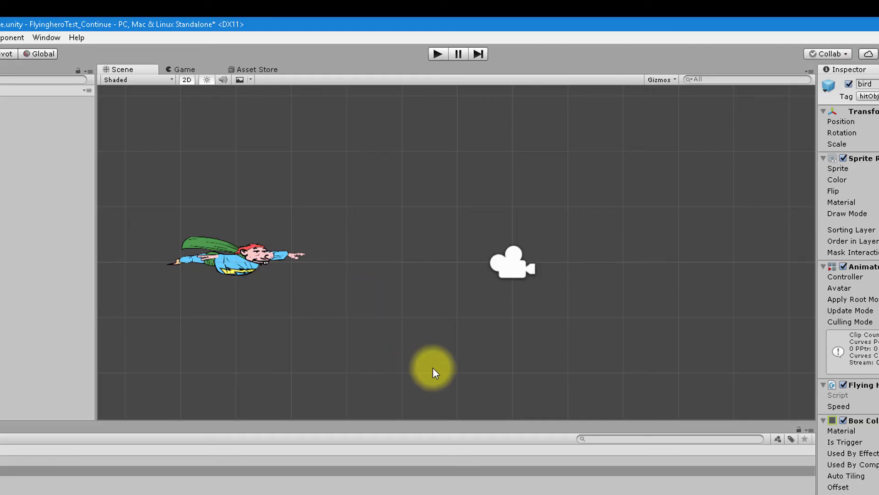